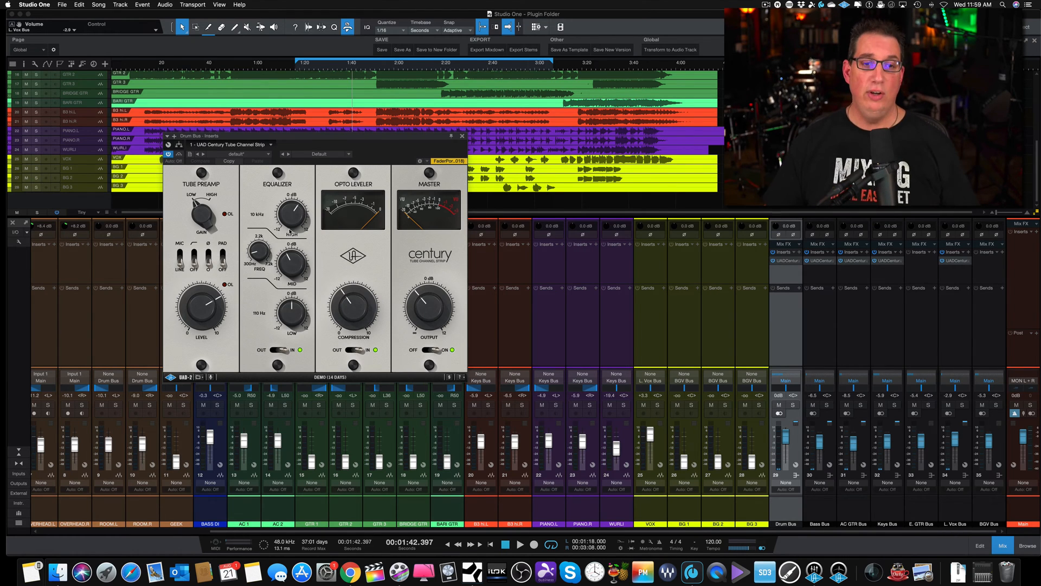
In the UAD Console app, examine the SSL E Channel Unison strip on the vocal input and close both windows
left_click_drag(347, 136, 362, 130)
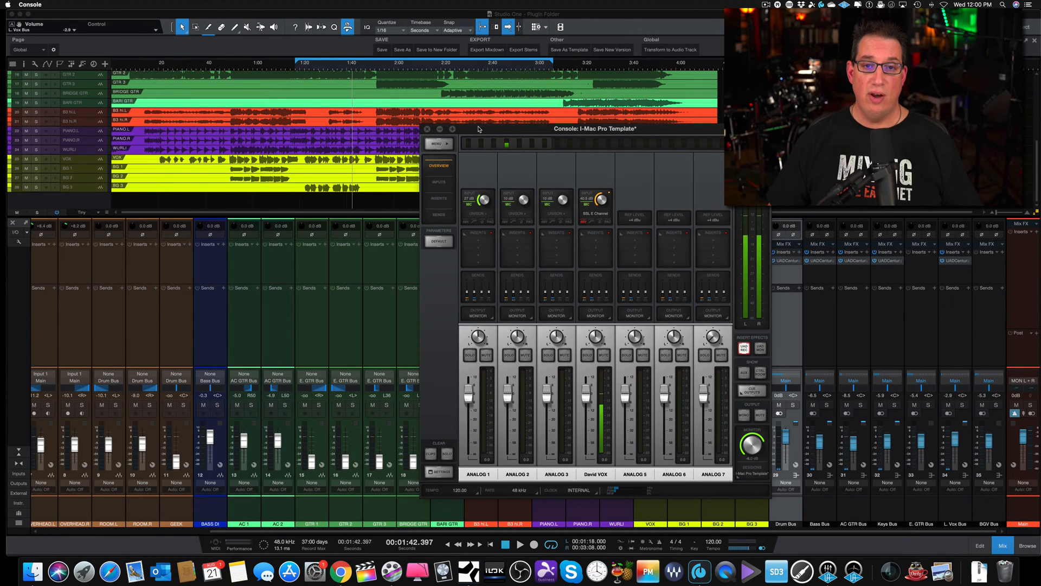
left_click_drag(429, 126, 155, 88)
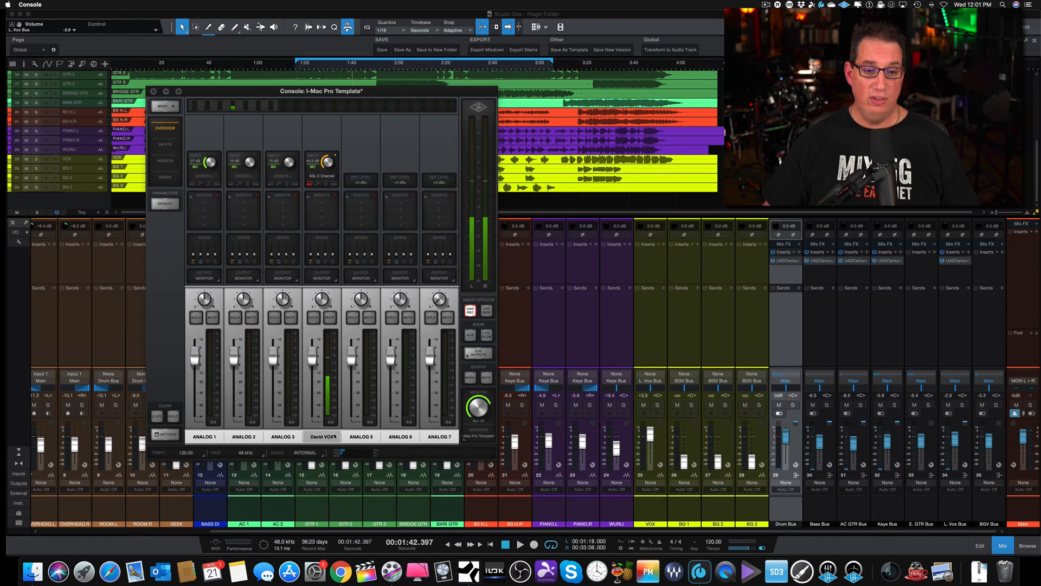
left_click(321, 177)
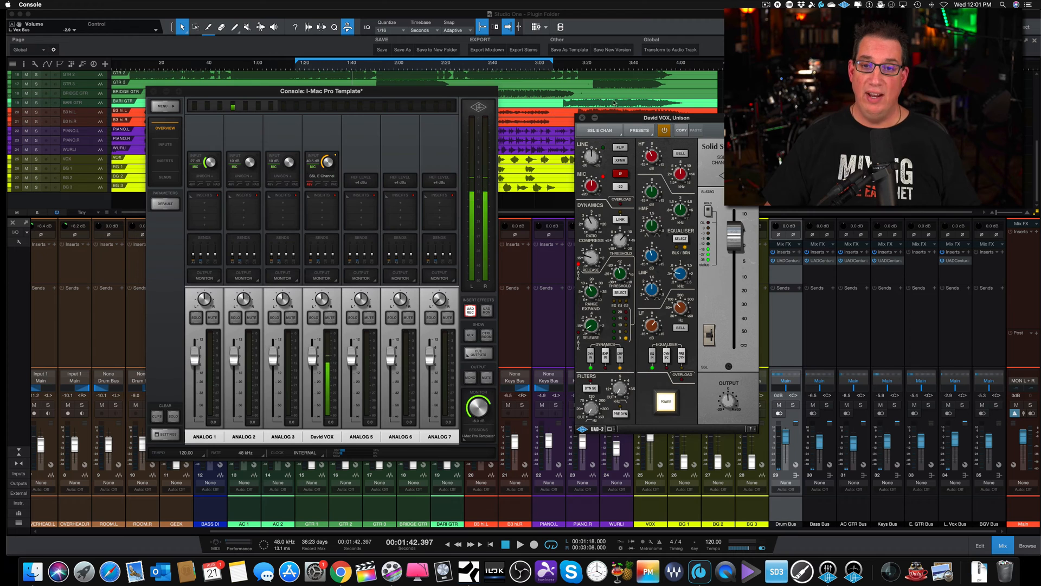
left_click_drag(631, 120, 560, 125)
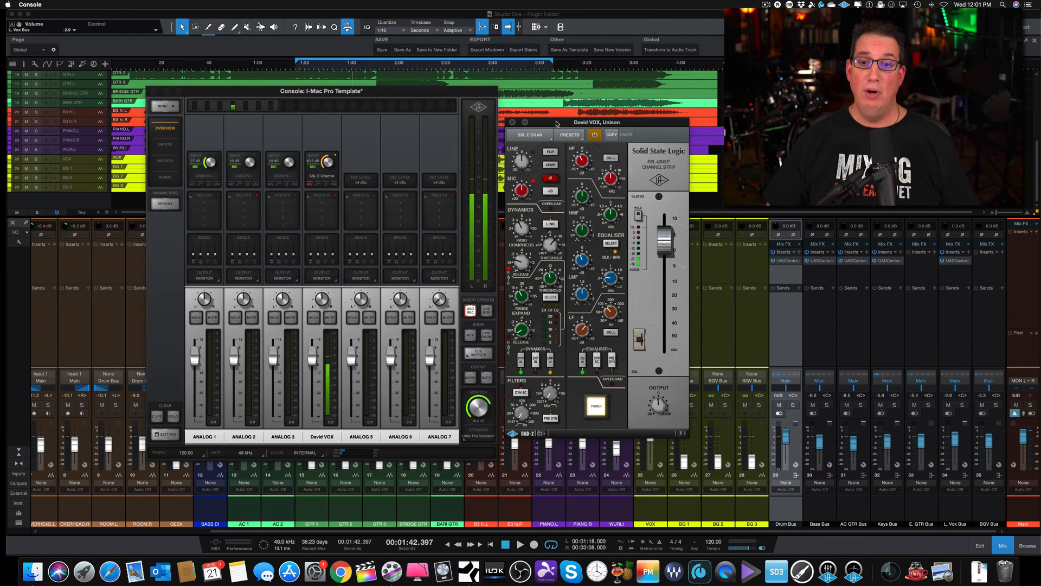
left_click_drag(556, 124, 555, 111)
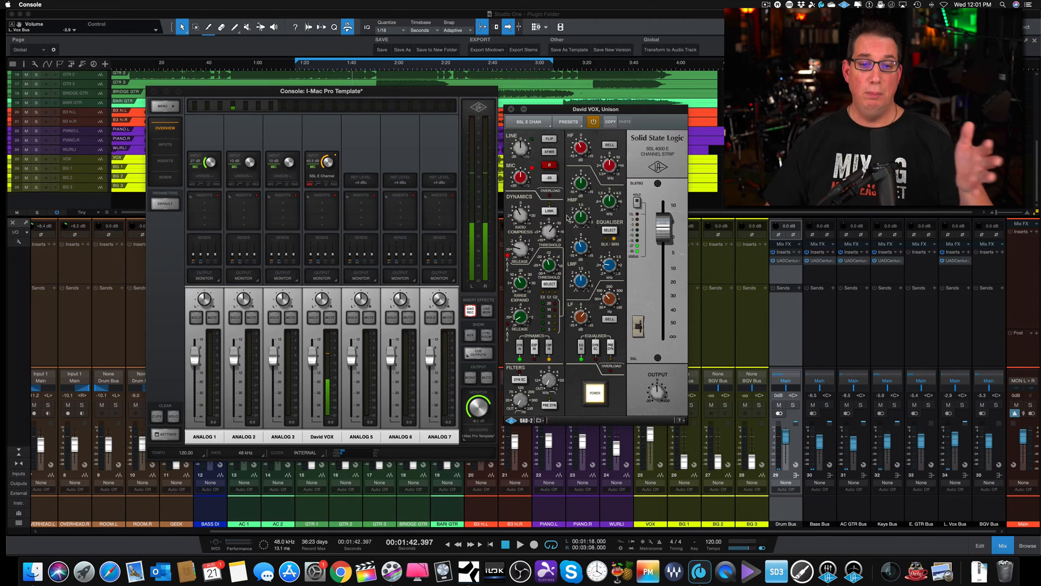
left_click(512, 110)
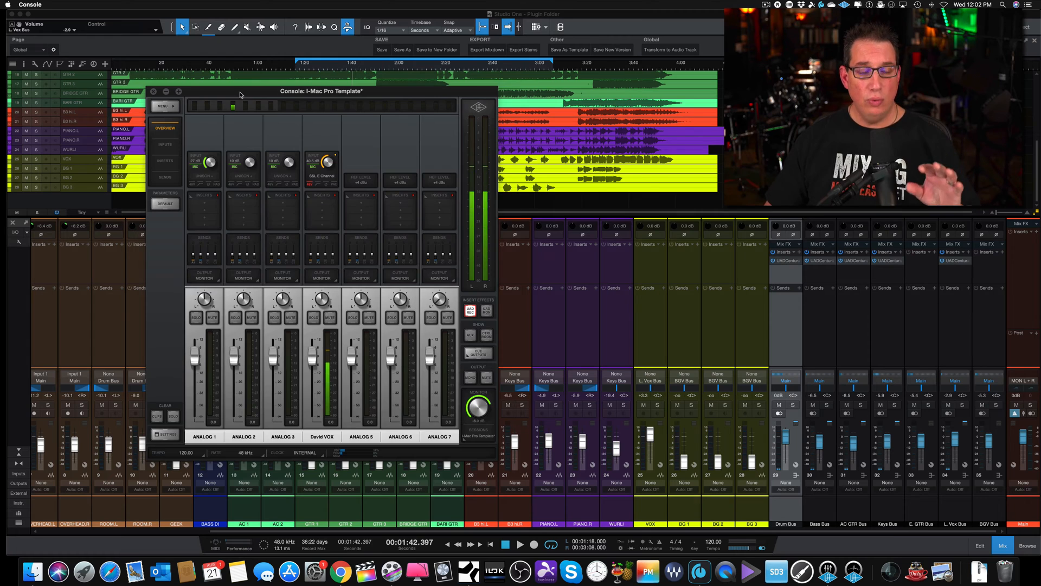
left_click_drag(240, 95, 254, 94)
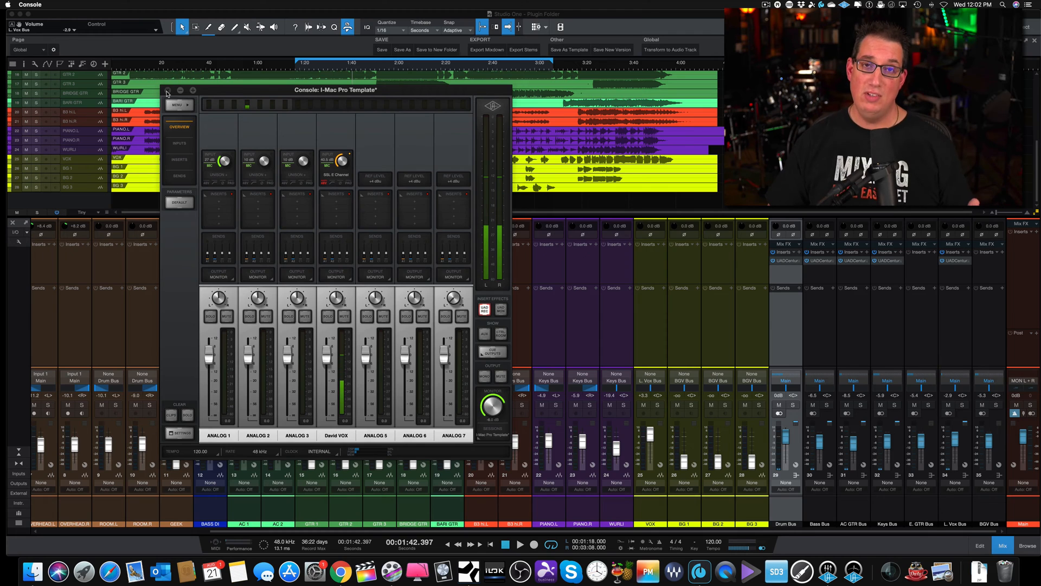
left_click(167, 91)
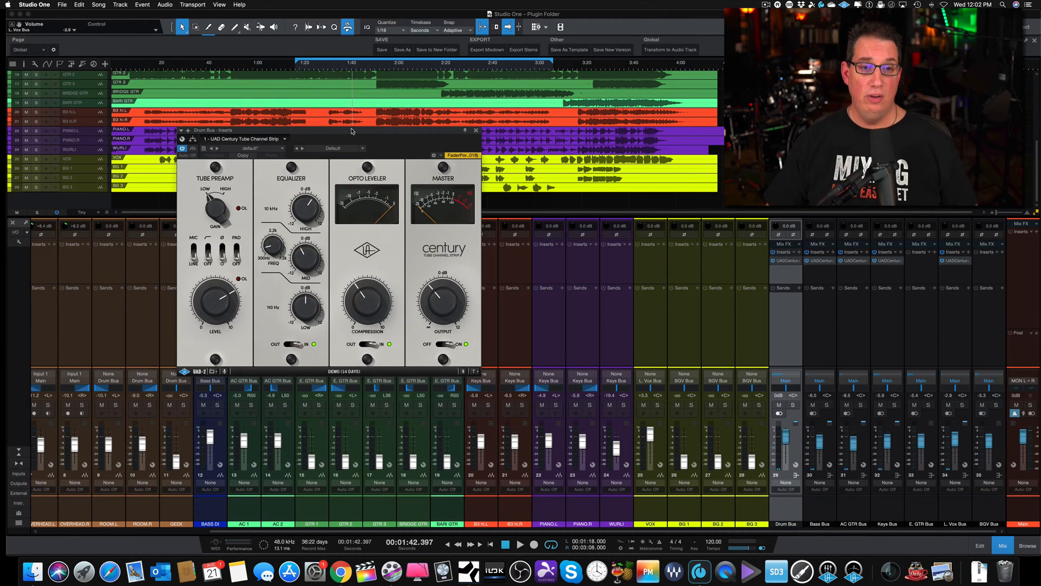
Try out the tube preamp gain and the equalizer and opto leveler in/out switches on the Drum Bus Century strip
left_click_drag(352, 132, 352, 130)
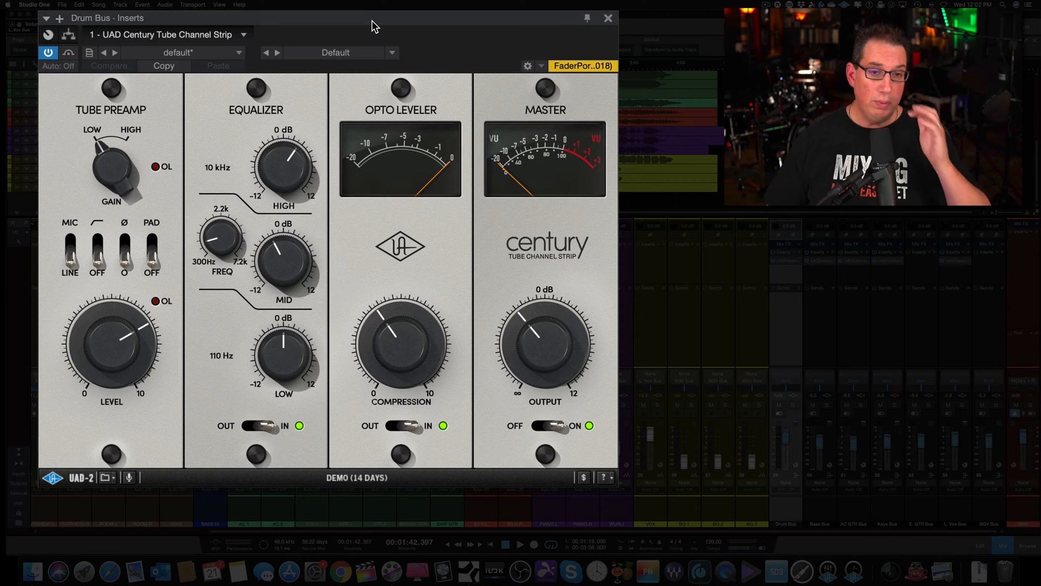
left_click_drag(358, 20, 357, 15)
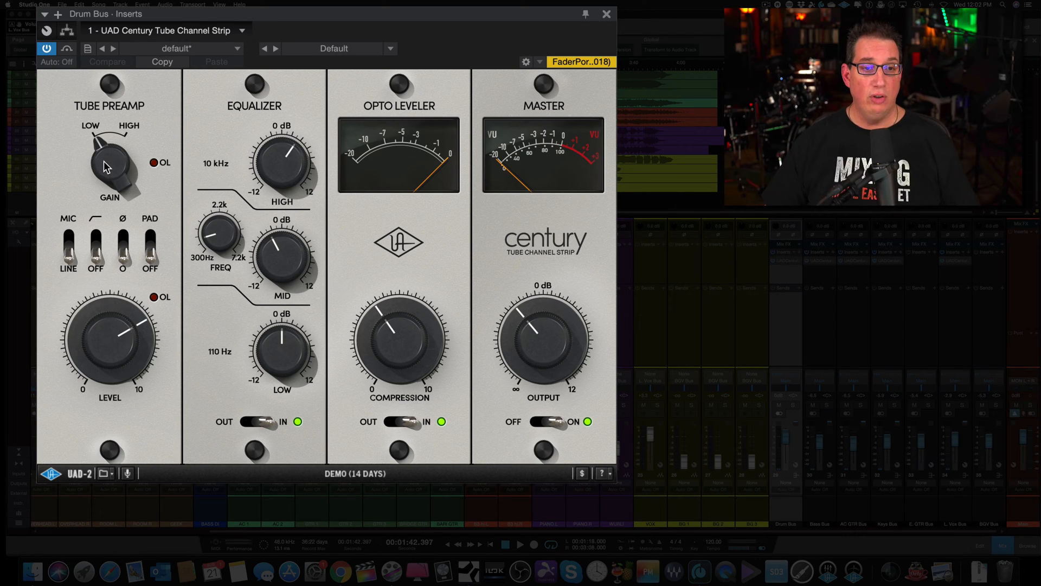
mouse_move(103, 161)
left_mouse_down()
mouse_move(102, 121)
mouse_move(102, 167)
left_mouse_up()
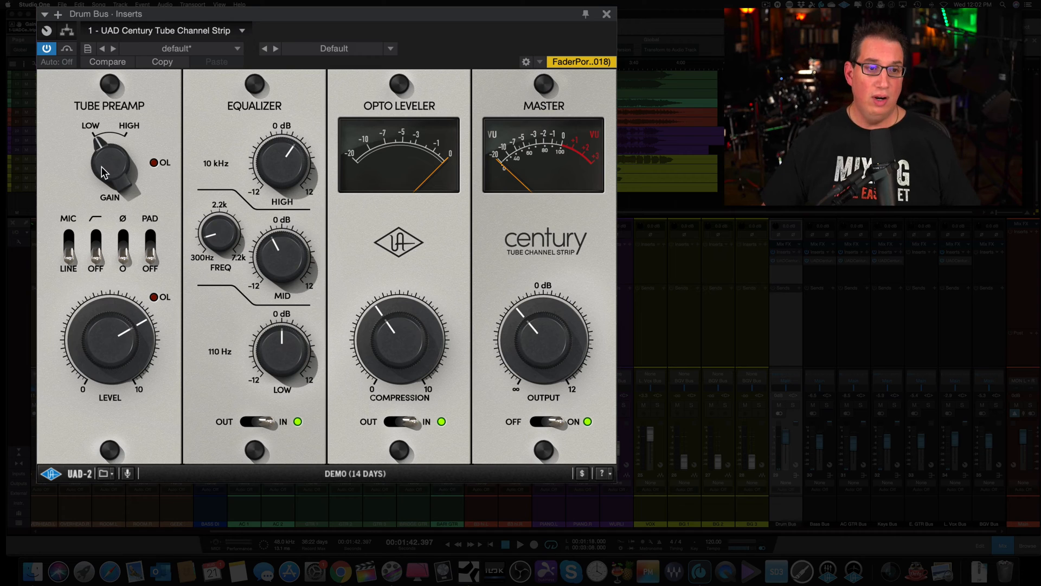
mouse_move(102, 167)
left_mouse_down()
mouse_move(99, 128)
mouse_move(93, 184)
left_mouse_up()
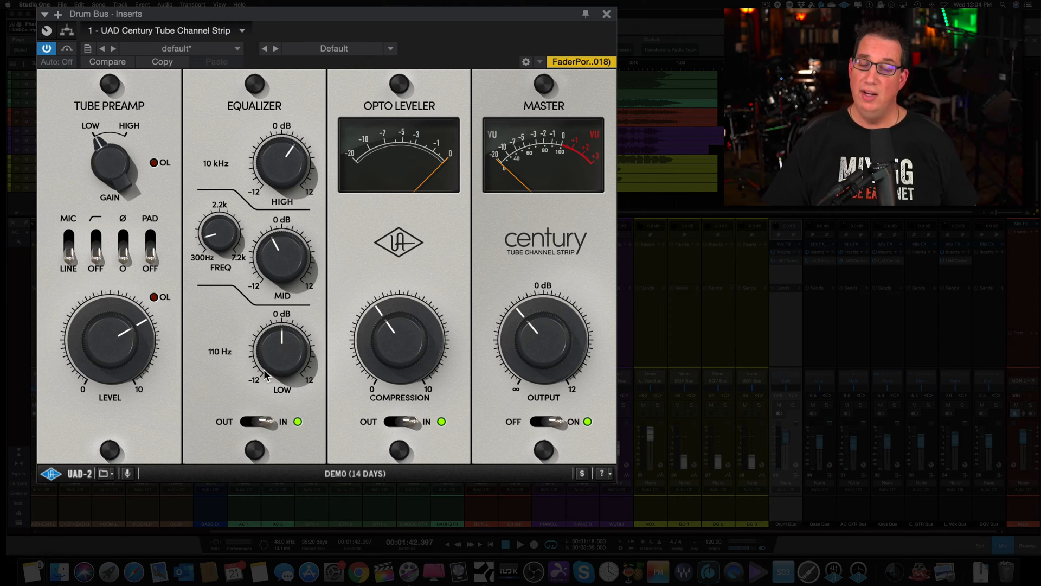
left_click(246, 421)
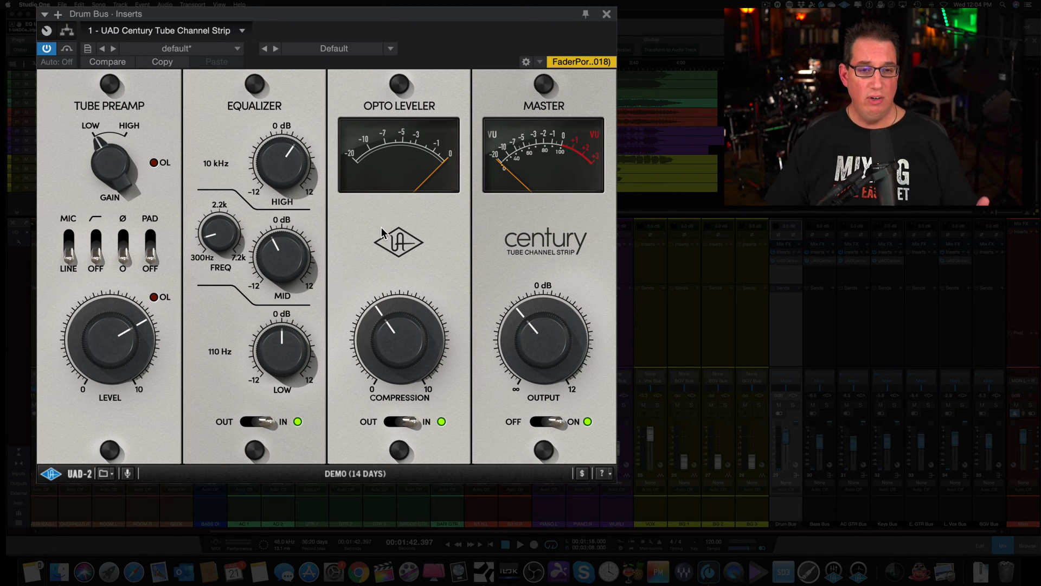
left_click(388, 422)
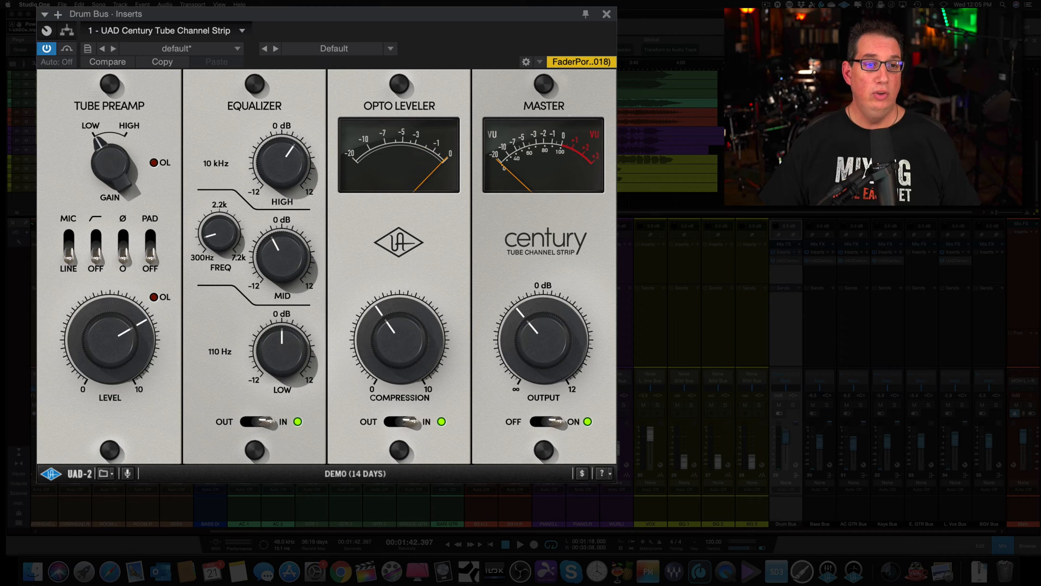
Bypass the Drum Bus Century strip, re-enable it, and close its window
left_click(66, 49)
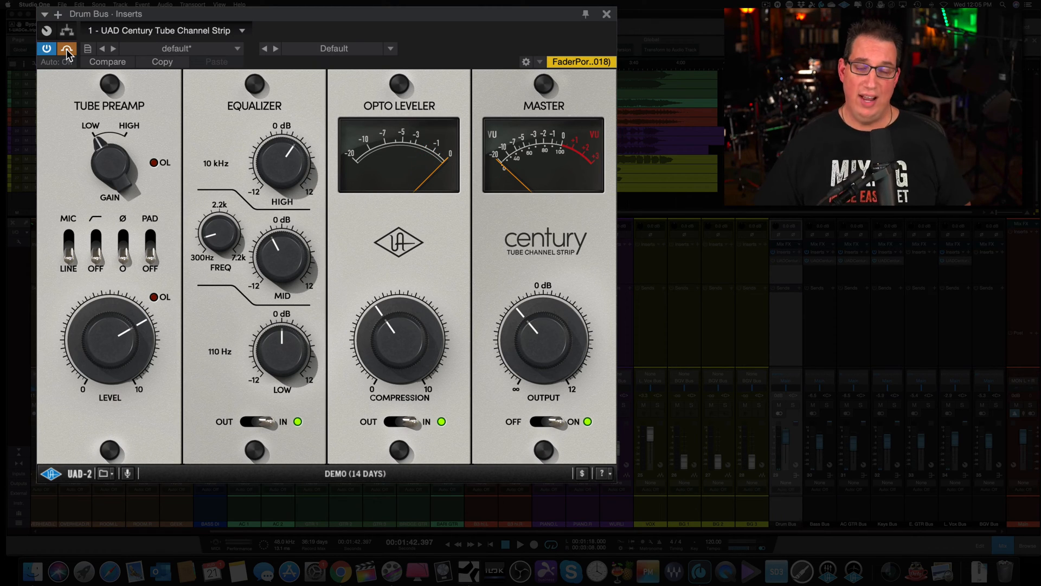
left_click(66, 49)
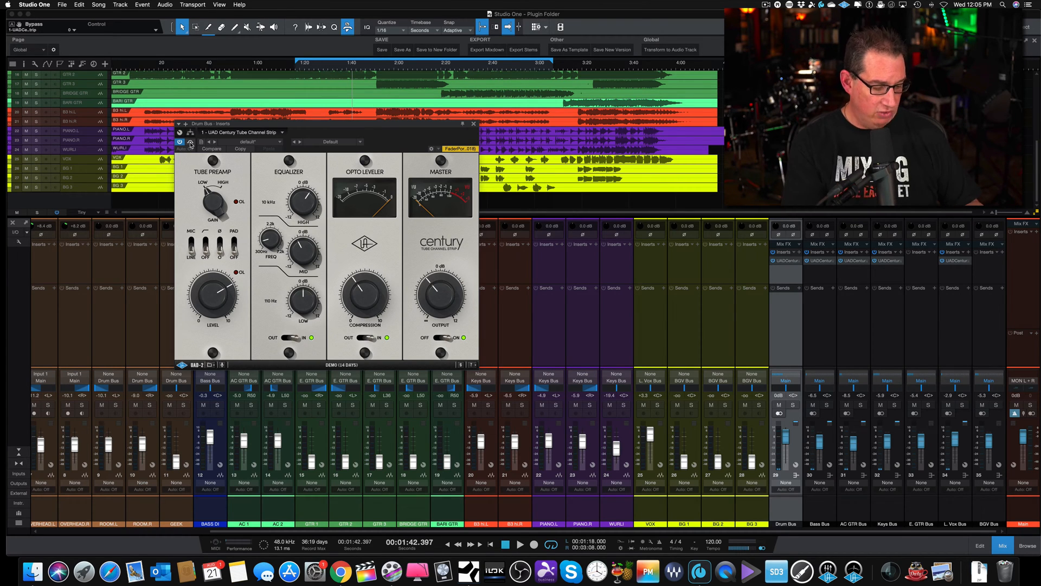
left_click(475, 126)
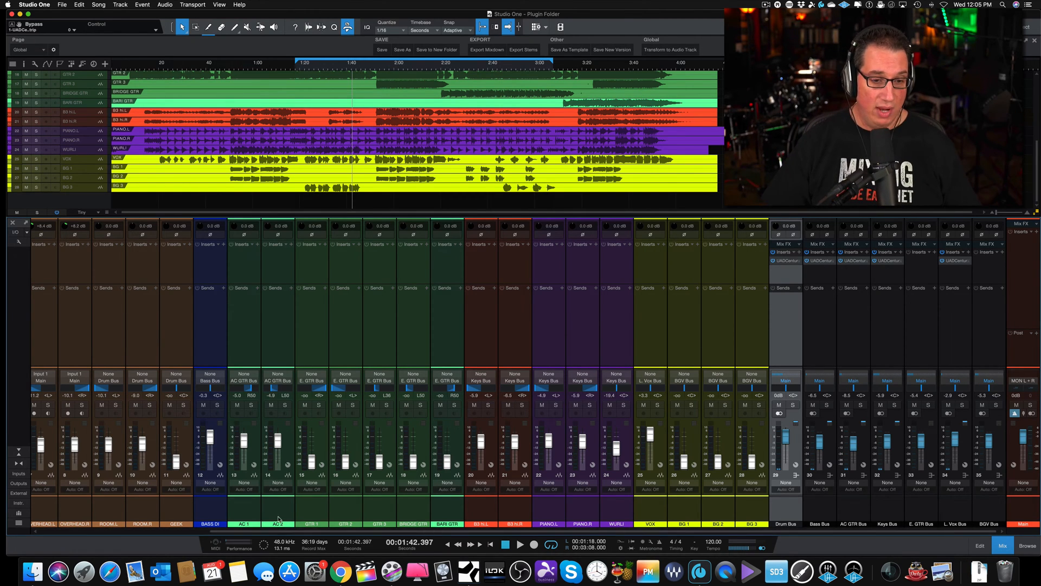
Look over the AC GTR, Keys and L. Vox buses among those carrying the Century strip in the mixer
left_click_drag(280, 534, 376, 545)
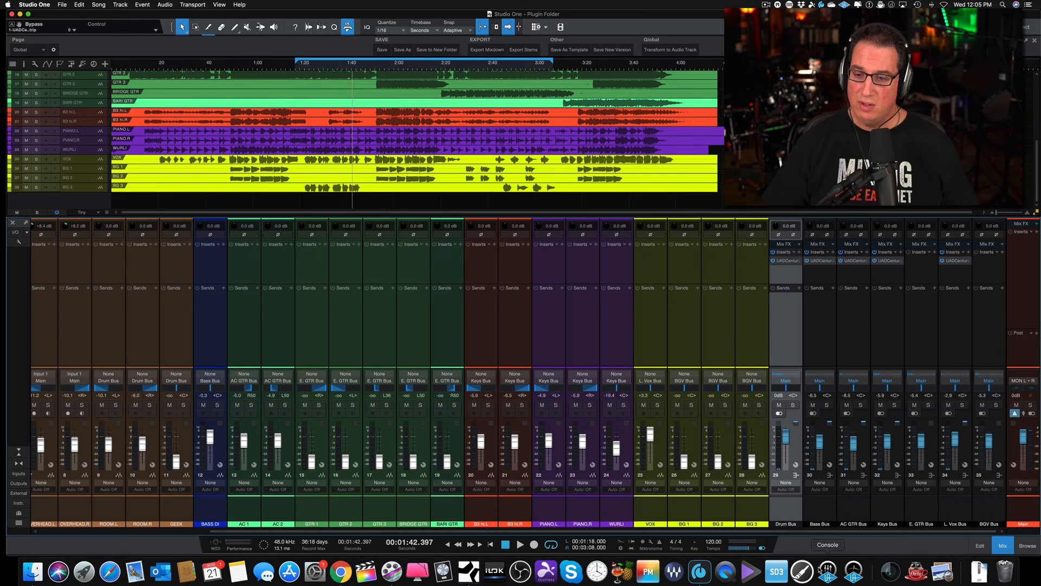
left_click(825, 511)
left_click(852, 510)
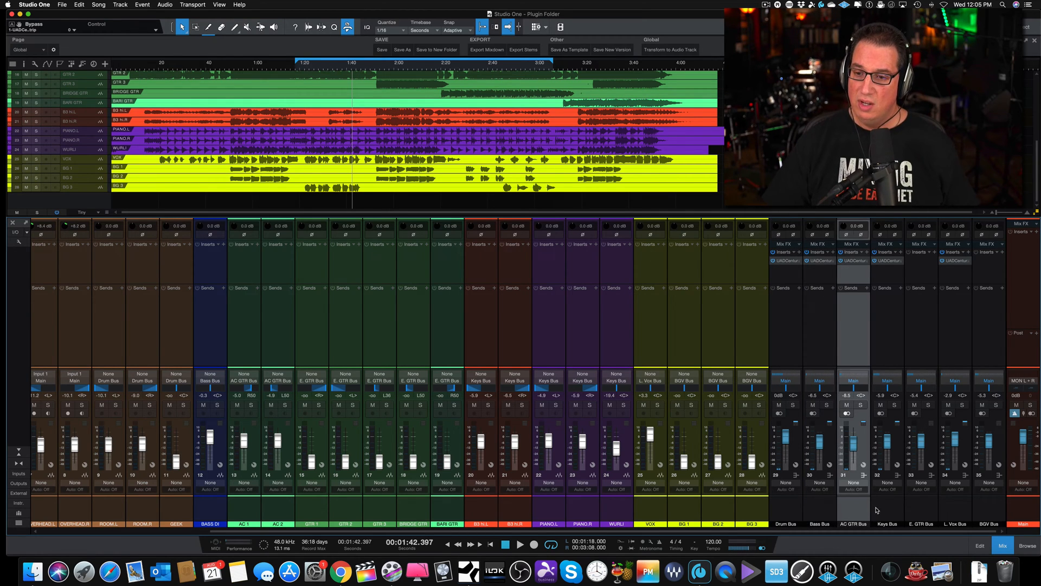
left_click(895, 508)
left_click(944, 504)
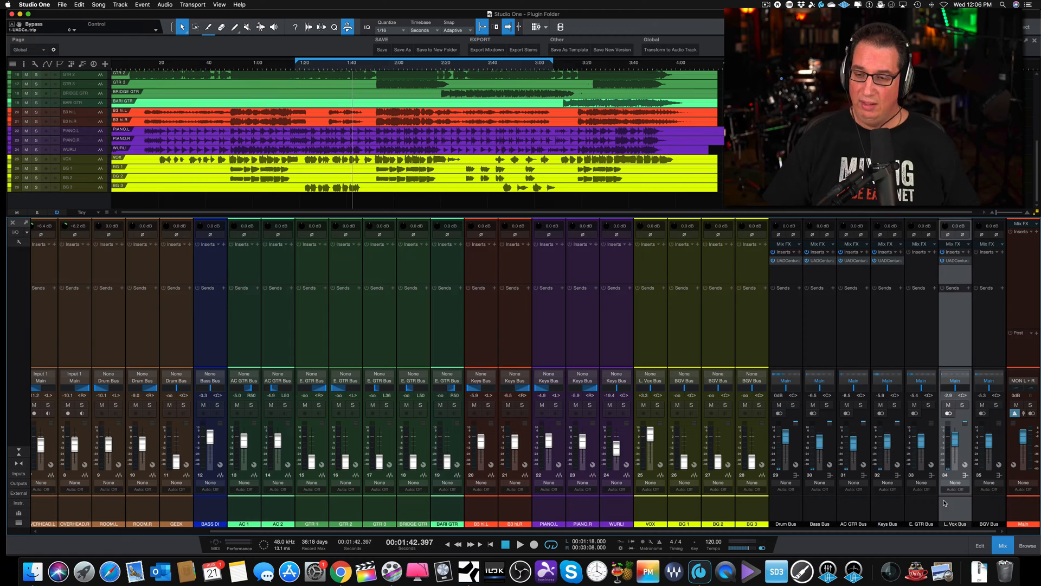
Solo the Drum Bus and open its UAD Century Tube Channel Strip insert
left_click(793, 405)
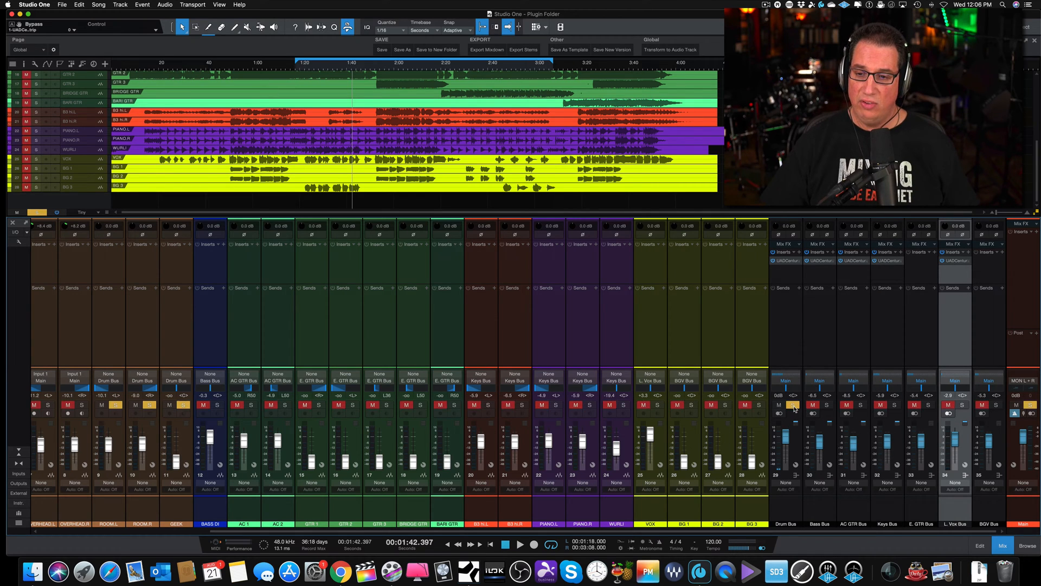
left_click(789, 261)
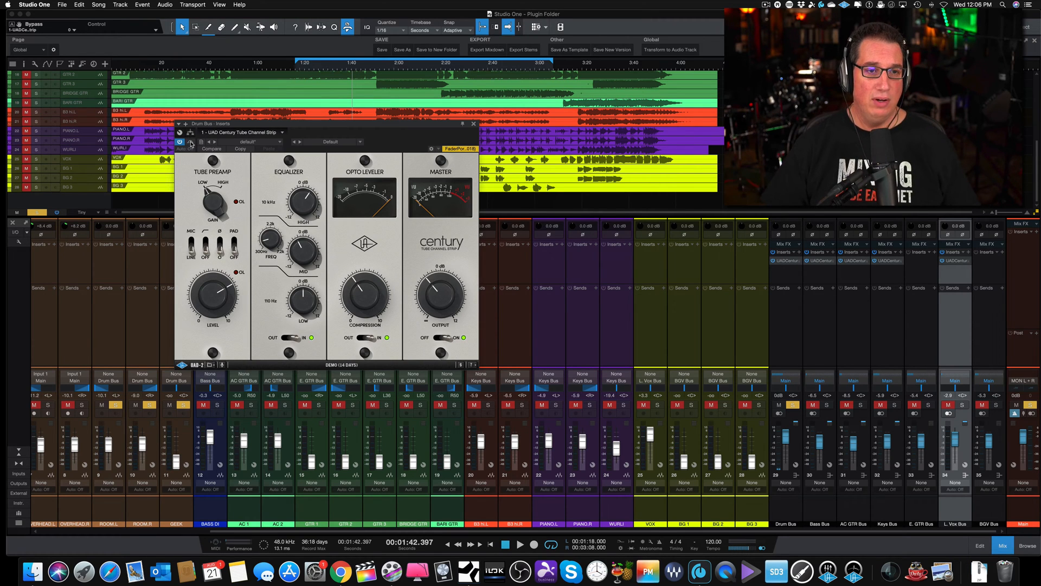
left_click_drag(252, 127, 241, 168)
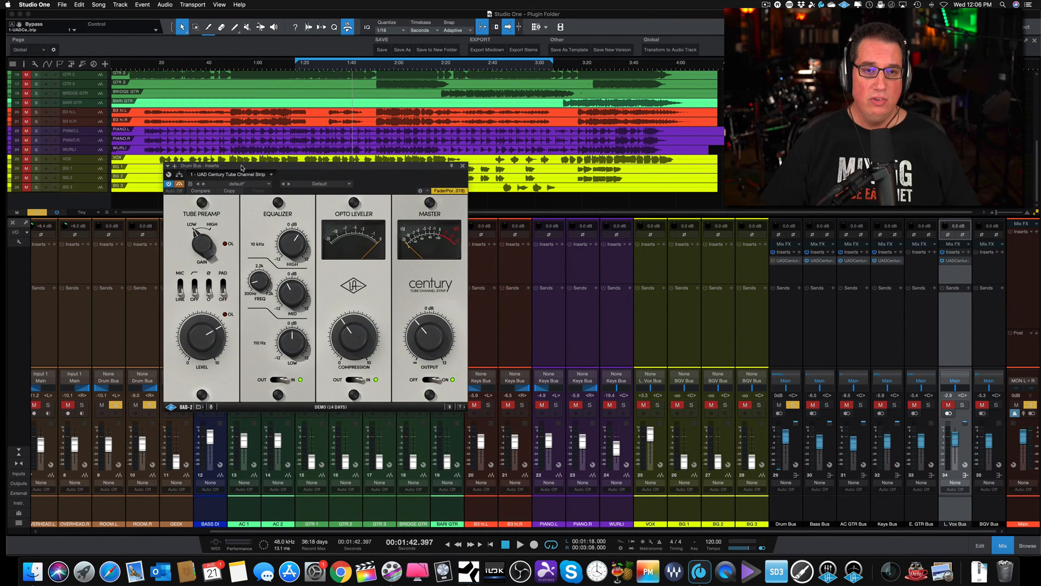
Play the song from about 1:20 and compare the soloed drums with the Century strip bypassed and active
left_click(305, 66)
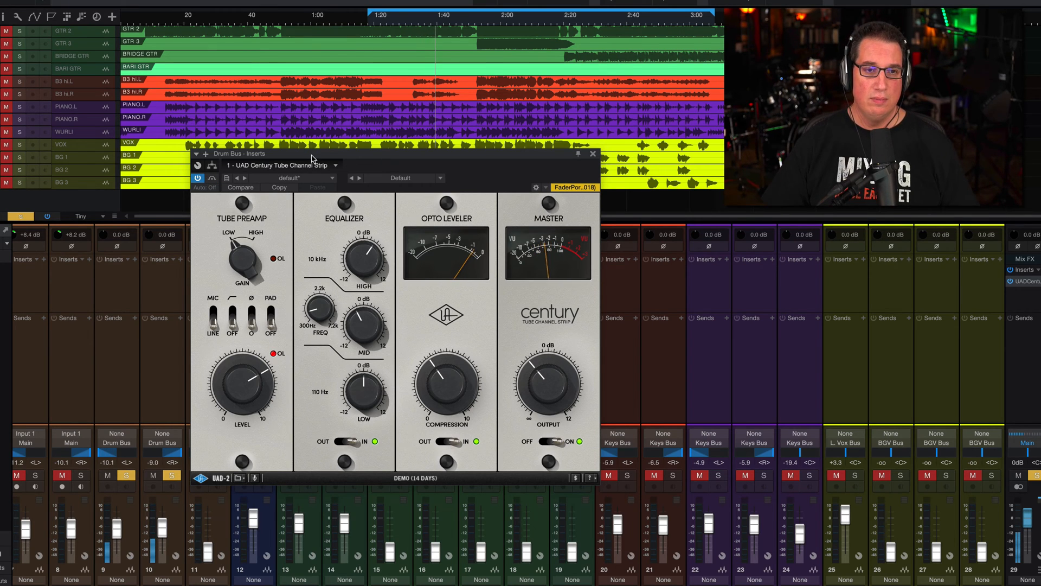
left_click_drag(311, 156, 309, 153)
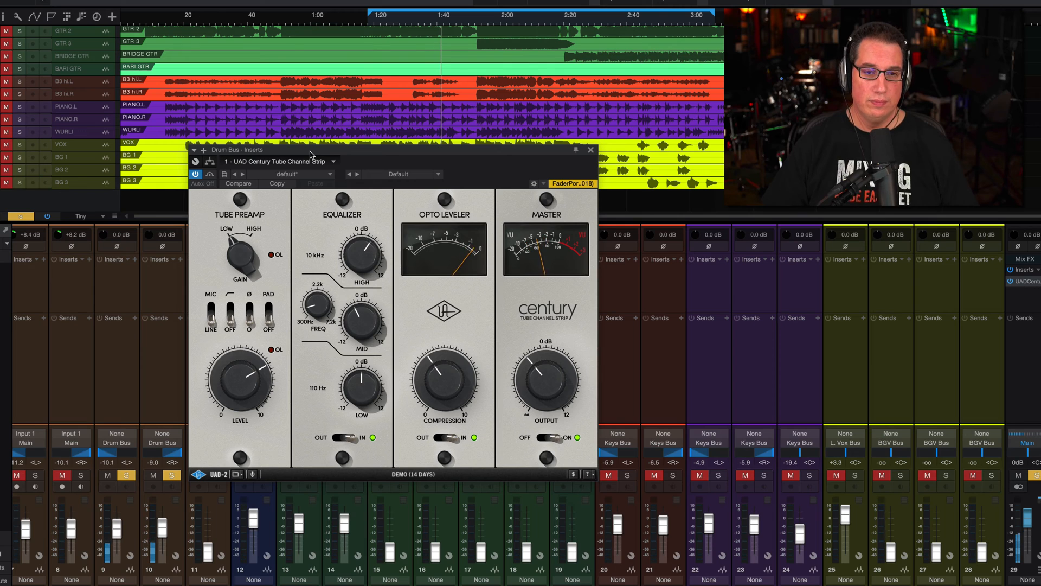
left_click(210, 175)
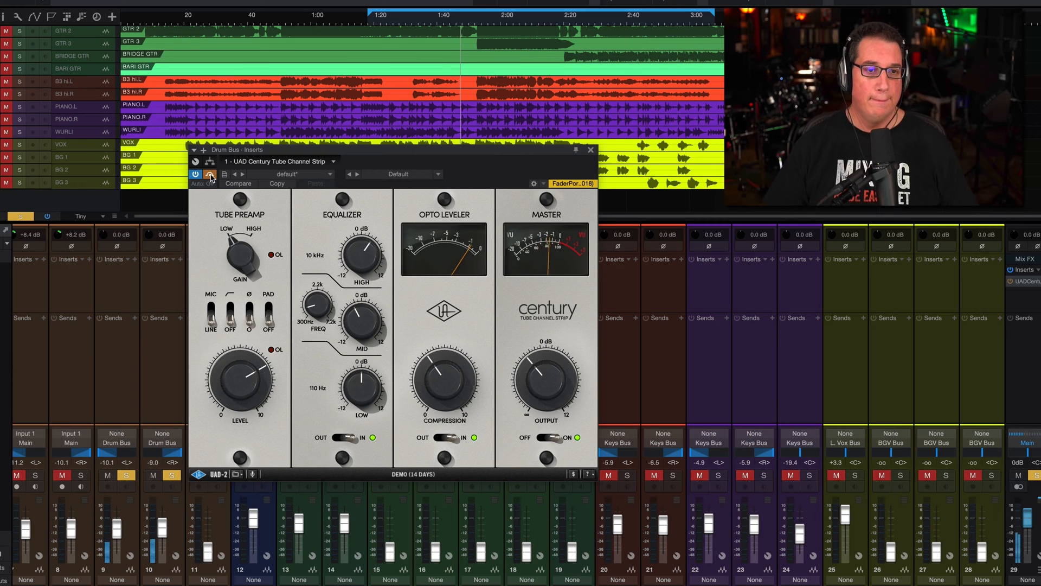
left_click(210, 175)
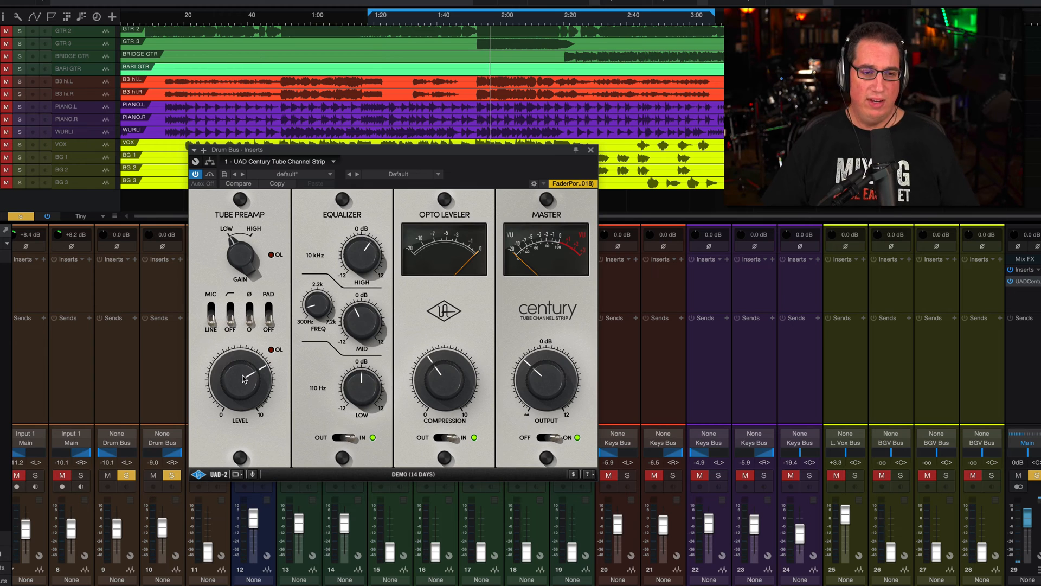
Test higher tube preamp levels against a reduced output on the Drum Bus, leaving the level slightly raised and restoring the output
mouse_move(243, 379)
left_mouse_down()
mouse_move(240, 398)
mouse_move(239, 369)
left_mouse_up()
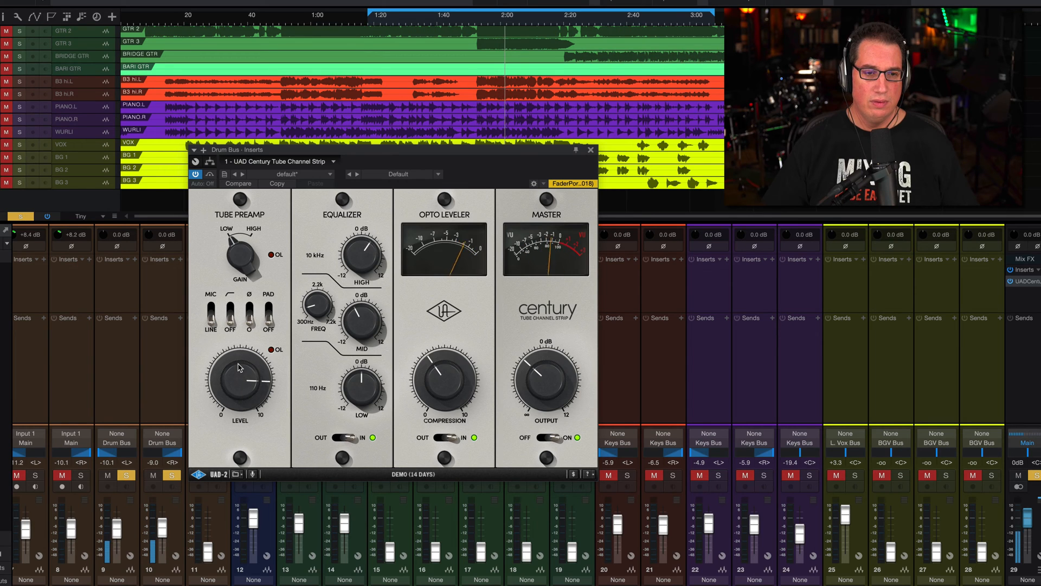
left_click_drag(239, 368, 237, 375)
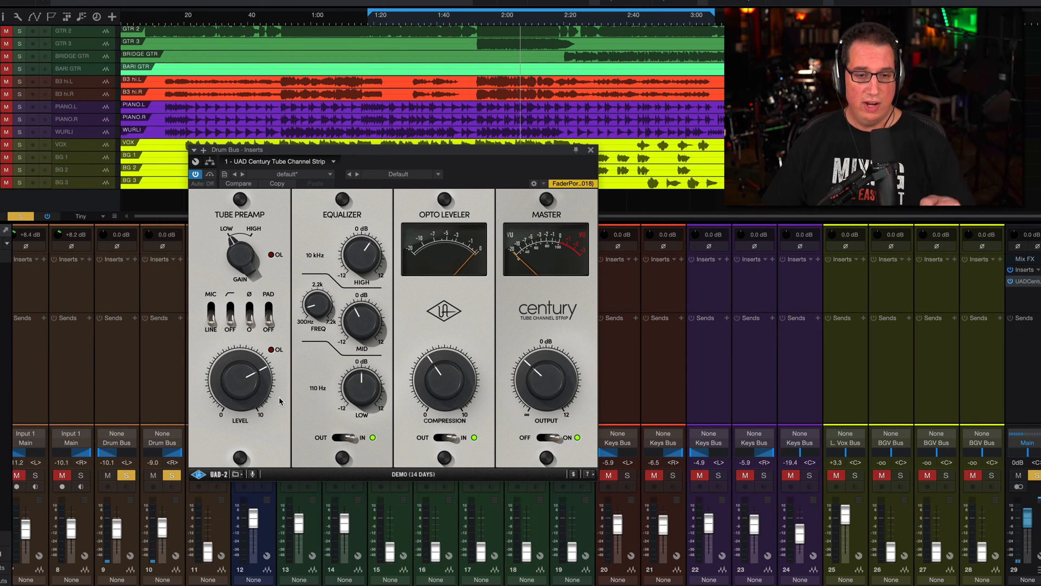
left_click_drag(531, 372, 527, 384)
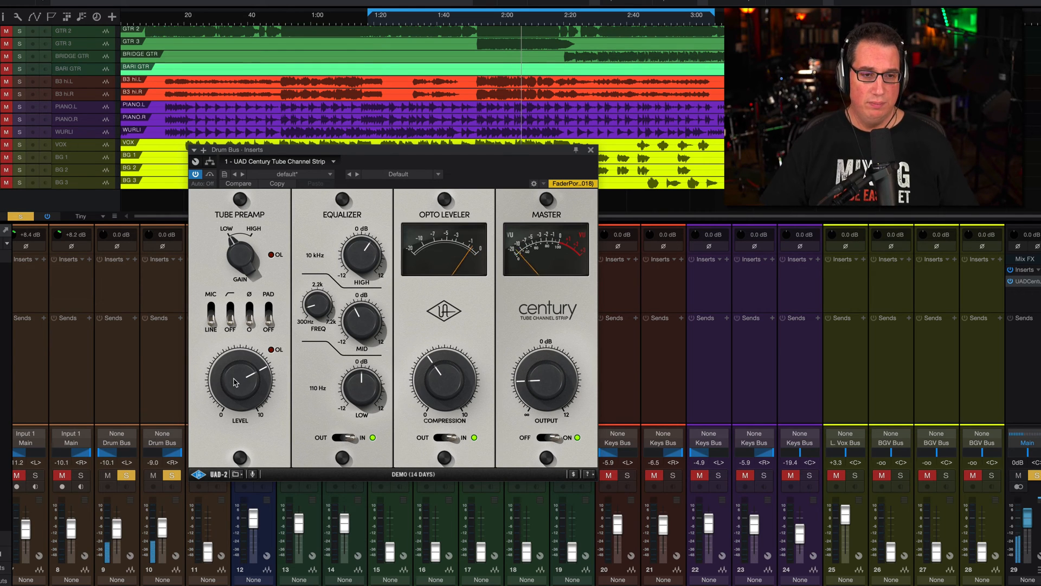
mouse_move(237, 384)
left_mouse_down()
mouse_move(236, 370)
mouse_move(232, 383)
left_mouse_up()
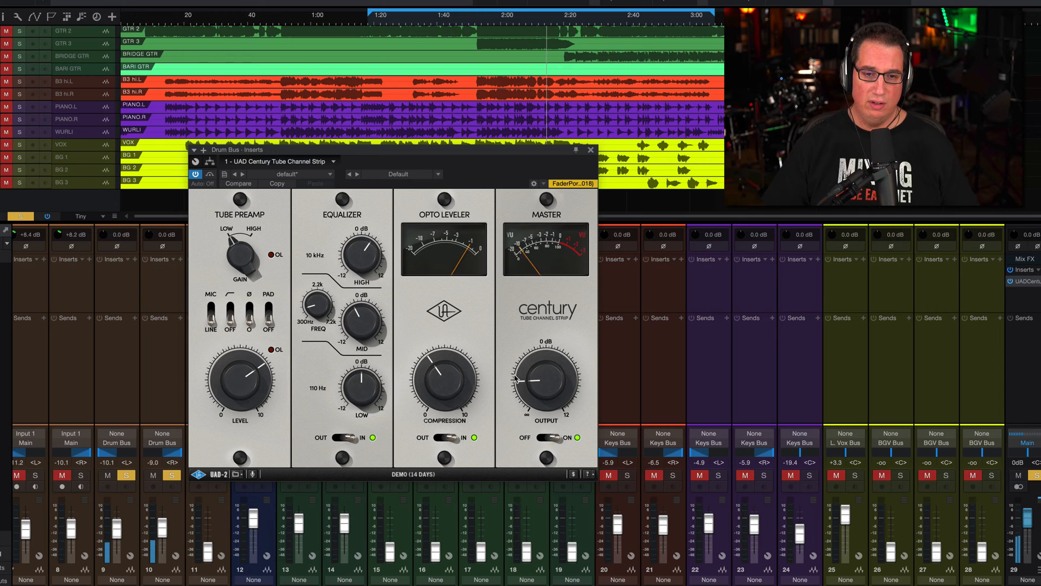
left_click_drag(523, 378, 525, 364)
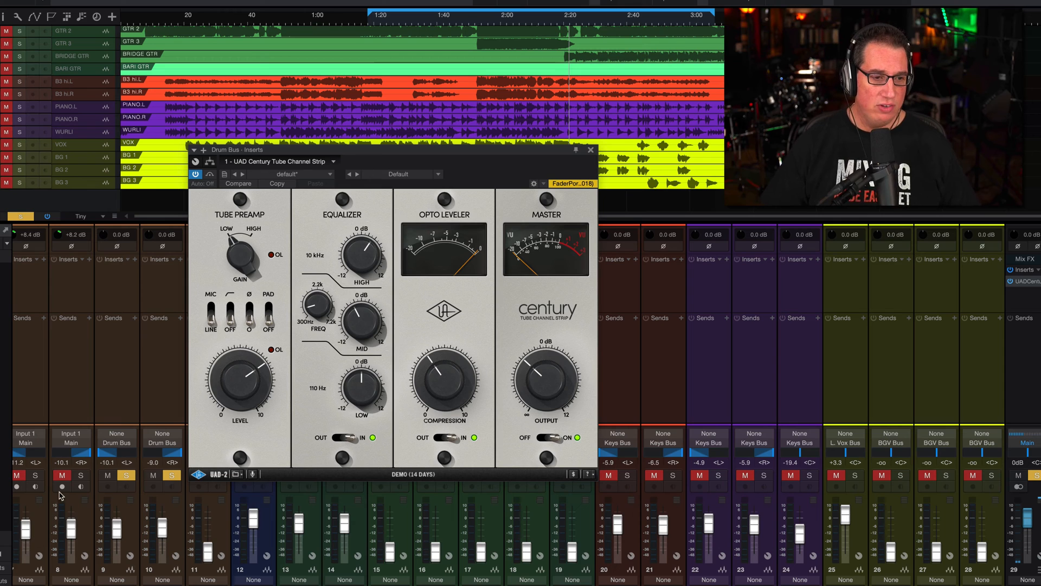
Solo both overhead channels as well and raise the opto leveler's compression slightly on the Drum Bus Century strip
left_click(81, 476)
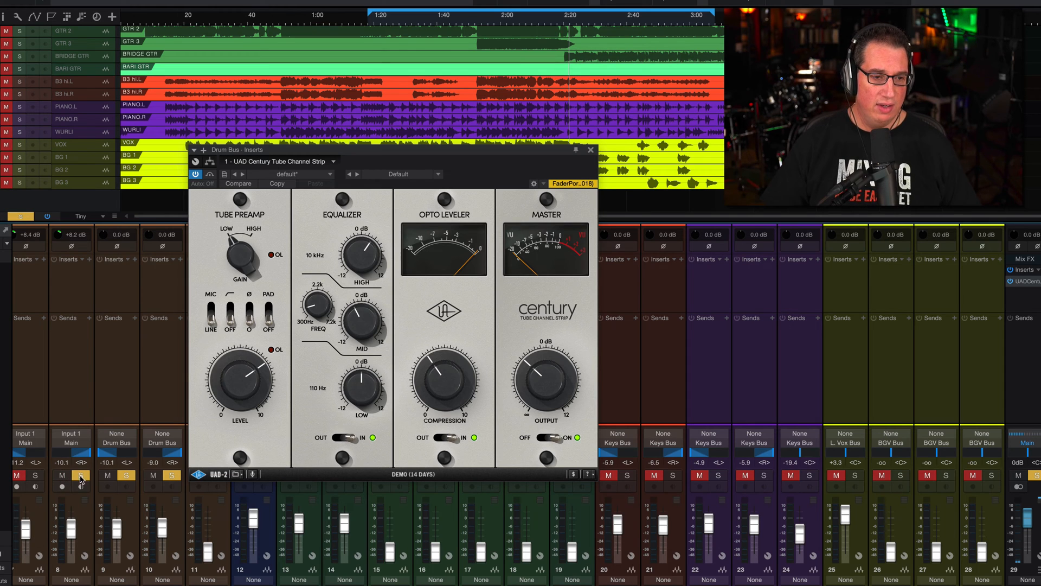
left_click(36, 475)
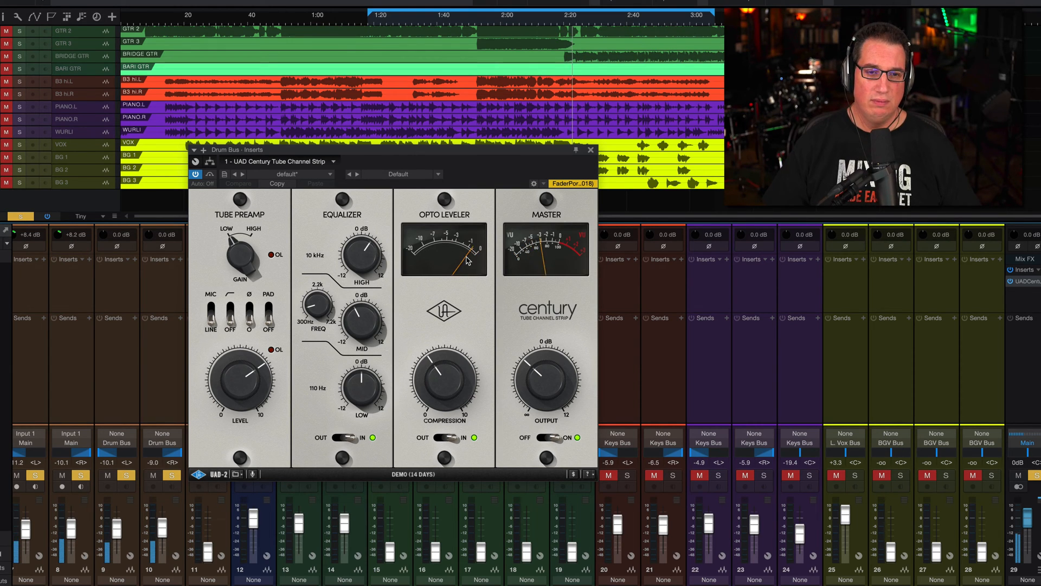
left_click_drag(432, 367, 435, 359)
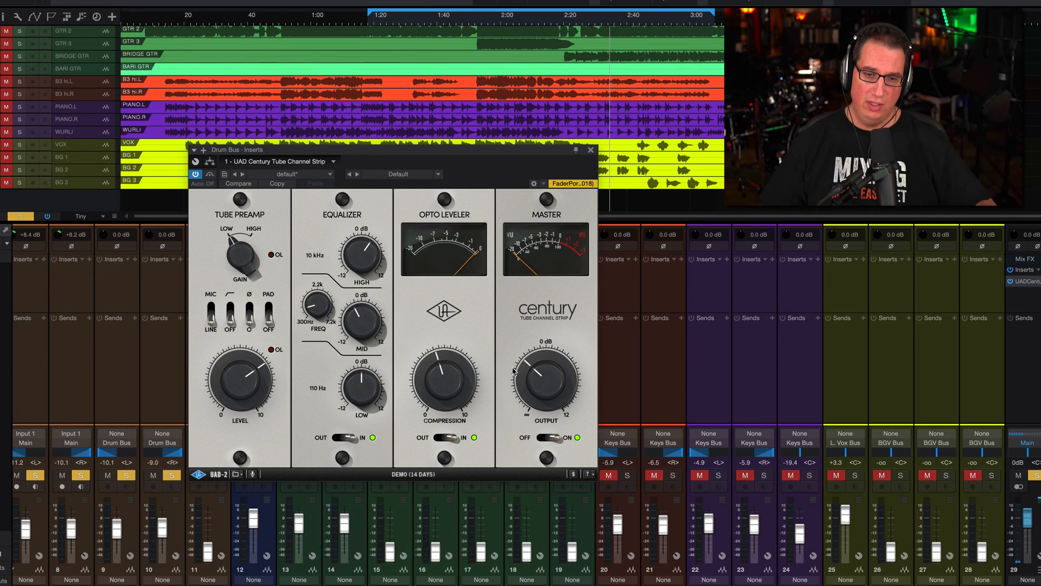
Compare the soloed drums with the Drum Bus Century strip bypassed and active, and close the strip
left_click(210, 176)
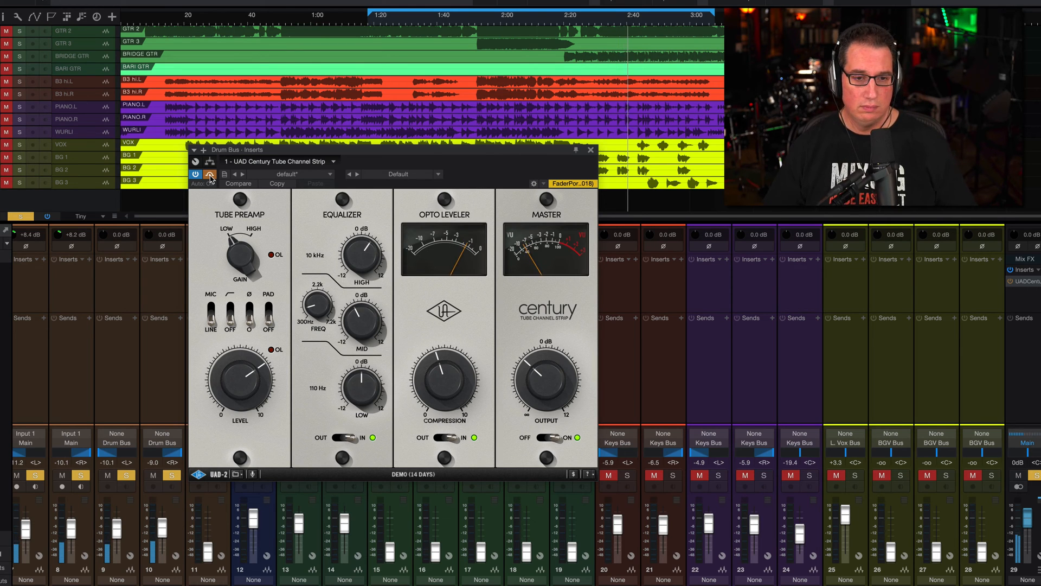
left_click(210, 176)
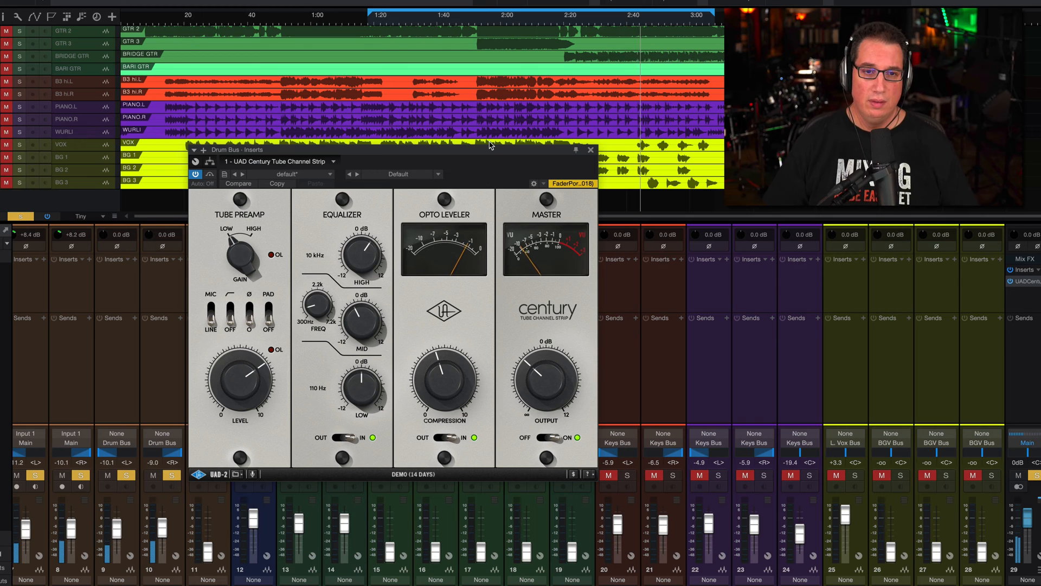
left_click_drag(490, 152, 496, 147)
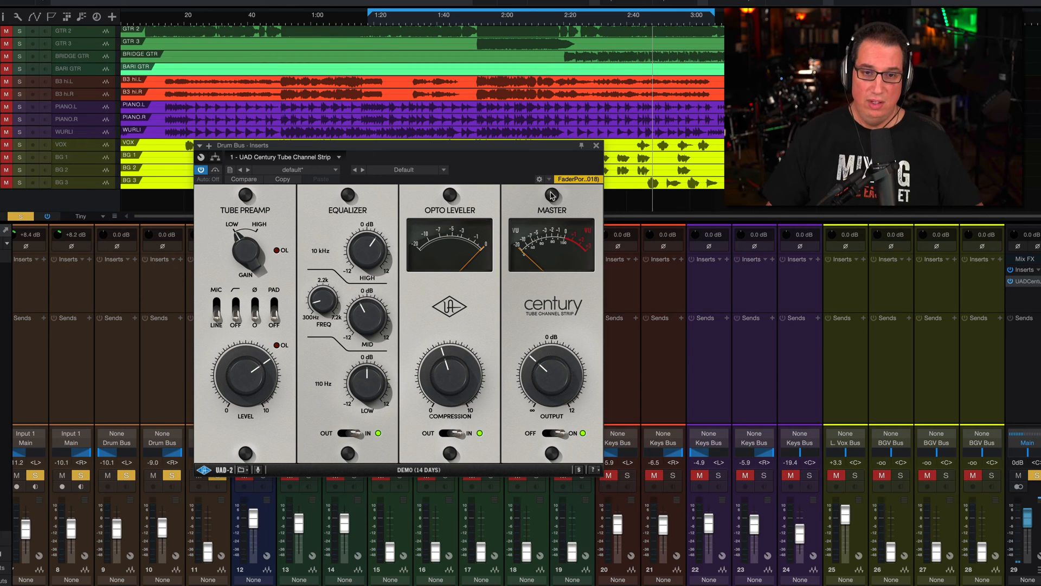
left_click(596, 146)
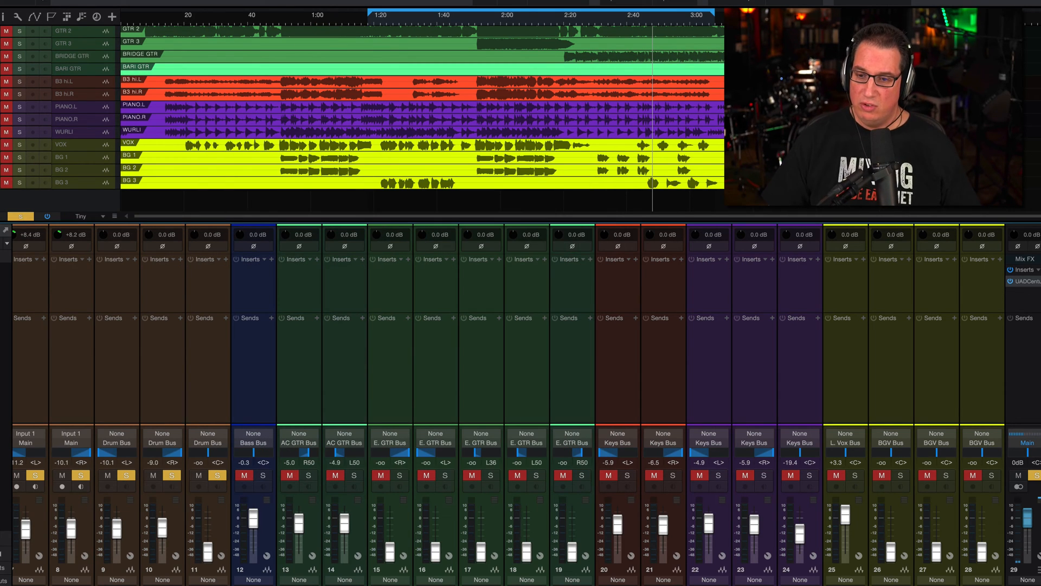
Solo the bass channel in place of the drums and overheads, and open the Bass Bus UAD Century Tube Channel Strip
left_click(263, 476)
left_click(1018, 474)
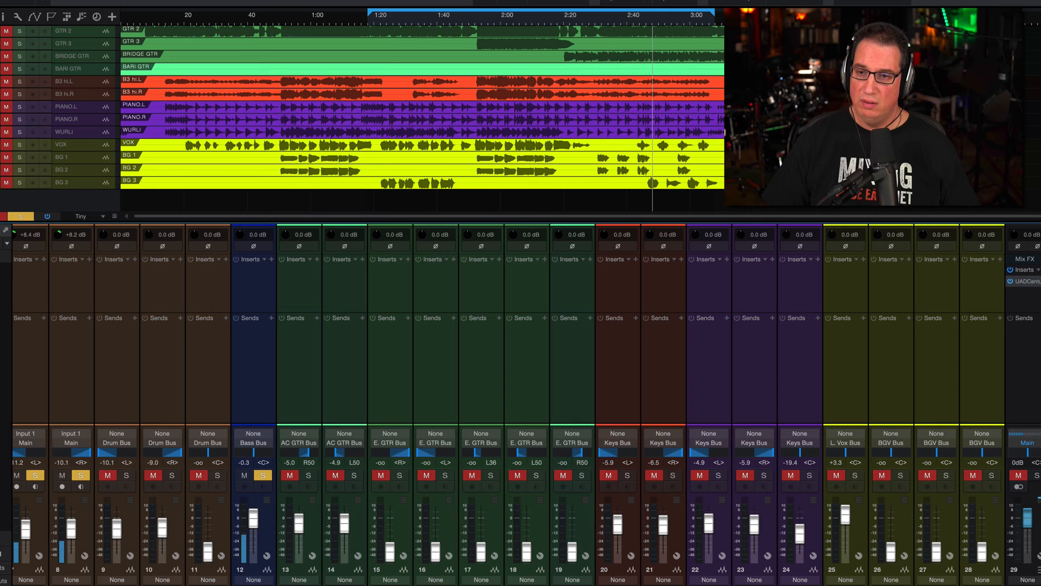
double_click(1028, 281)
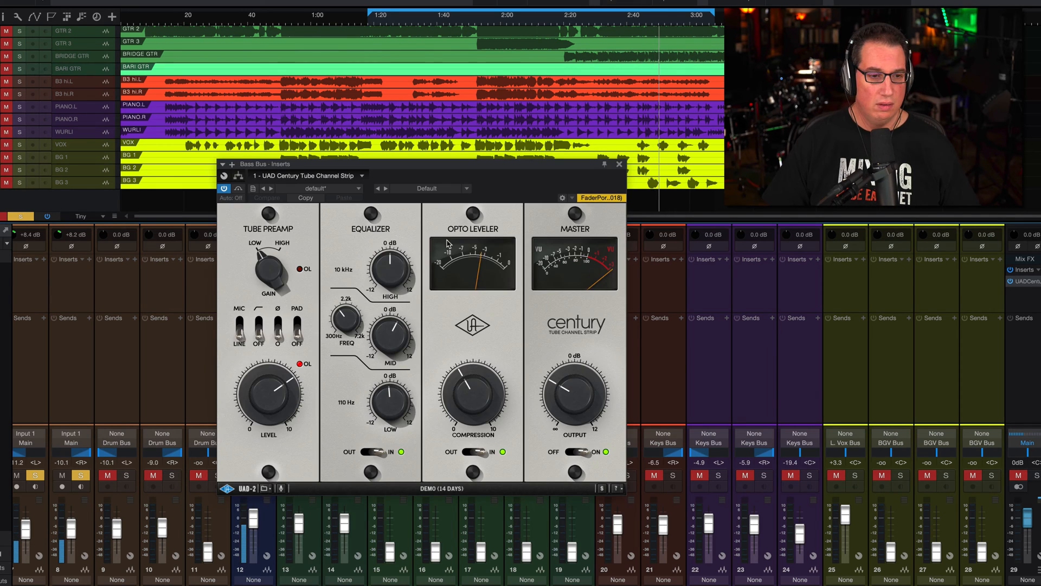
left_click(80, 475)
left_click(35, 475)
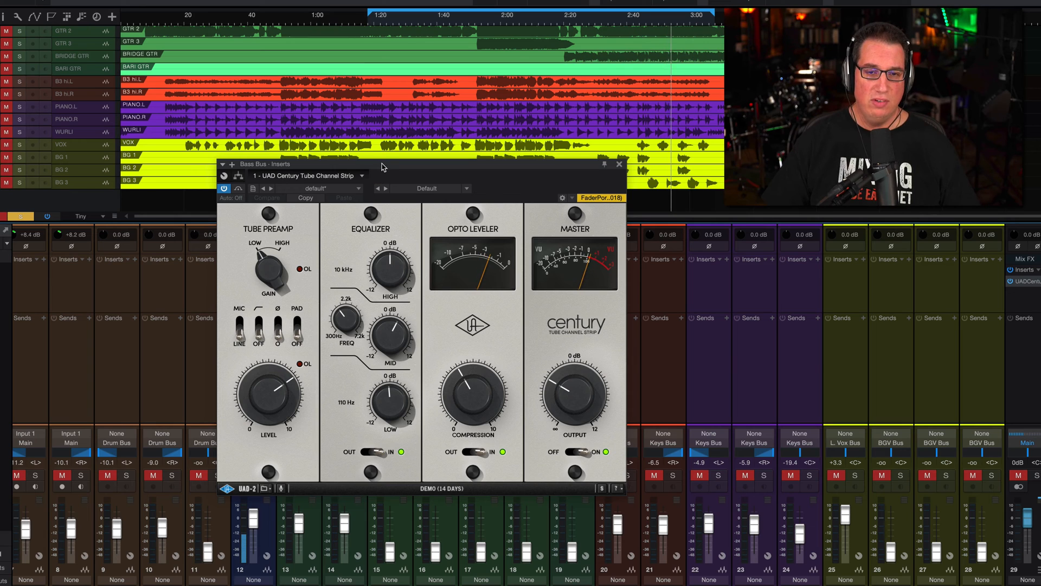
left_click_drag(383, 167, 375, 170)
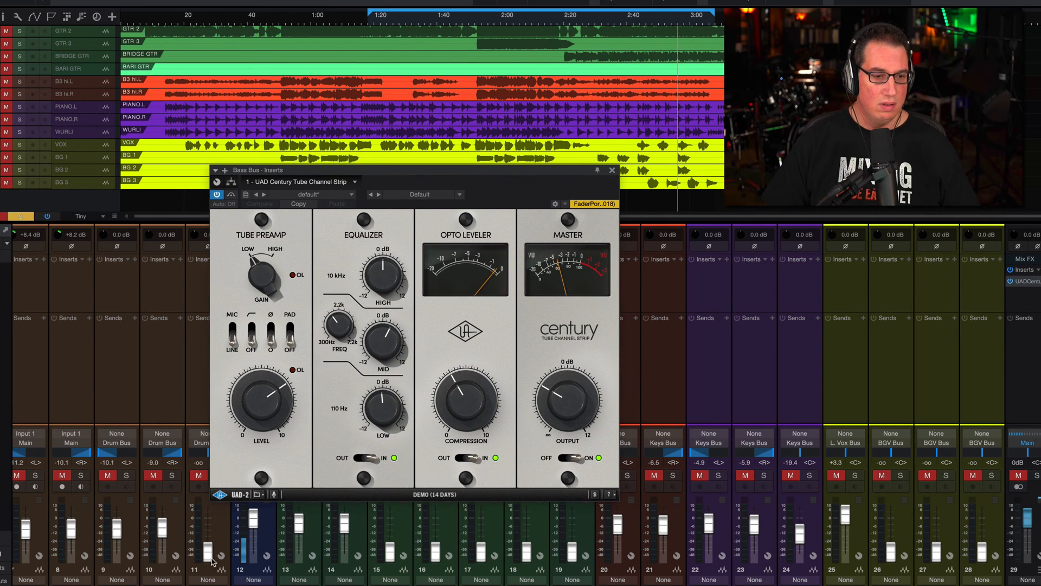
Route the outputs of both overhead channels to the Drum Bus instead of Main
left_click(72, 445)
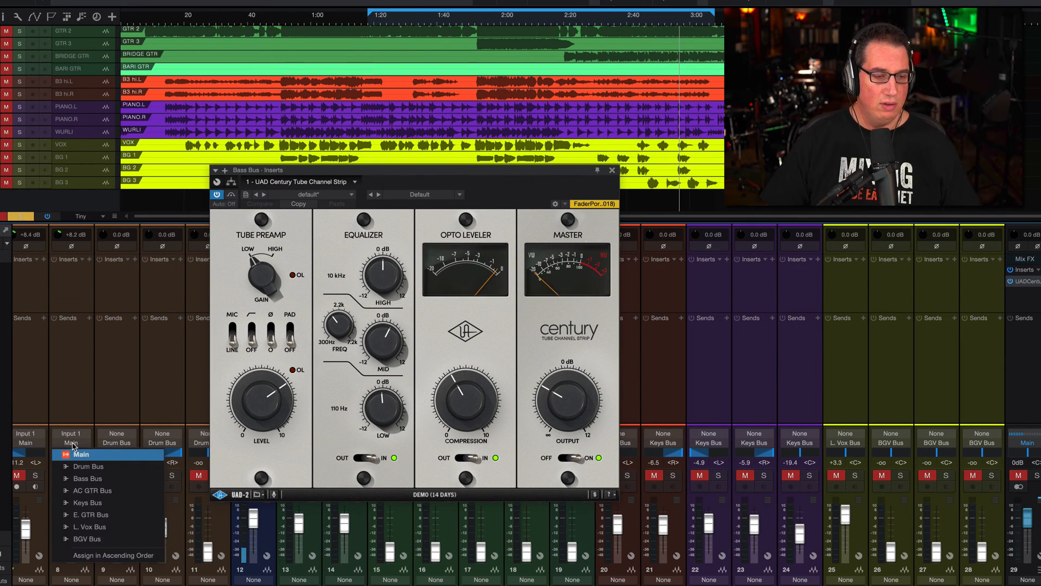
left_click(75, 465)
left_click(32, 443)
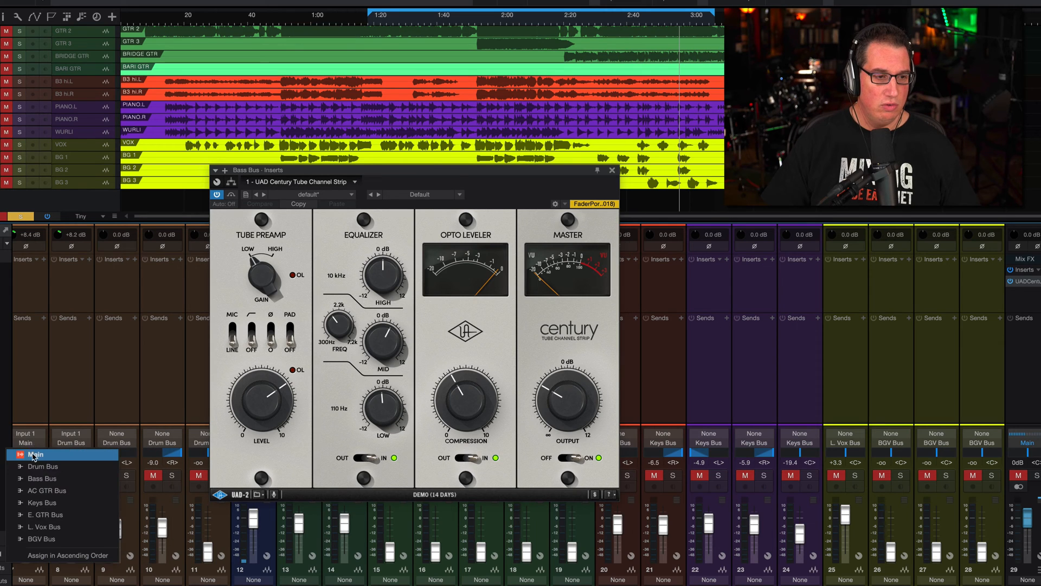
left_click(45, 464)
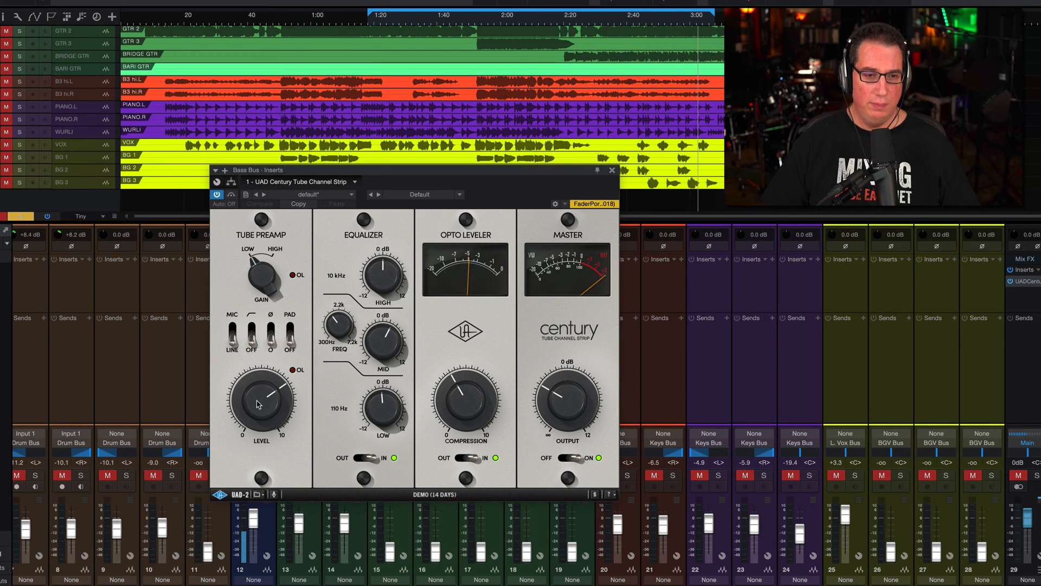
Raise the tube preamp level and reduce the output on the Bass Bus Century strip, comparing the sound with the strip bypassed
left_click_drag(258, 406, 328, 398)
left_click_drag(573, 386, 556, 401)
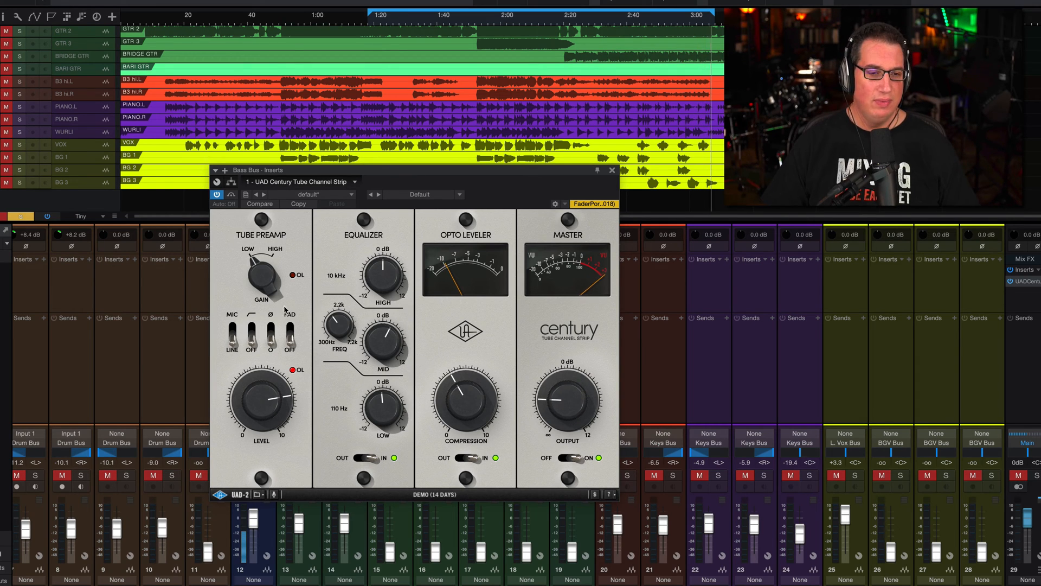
left_click(231, 196)
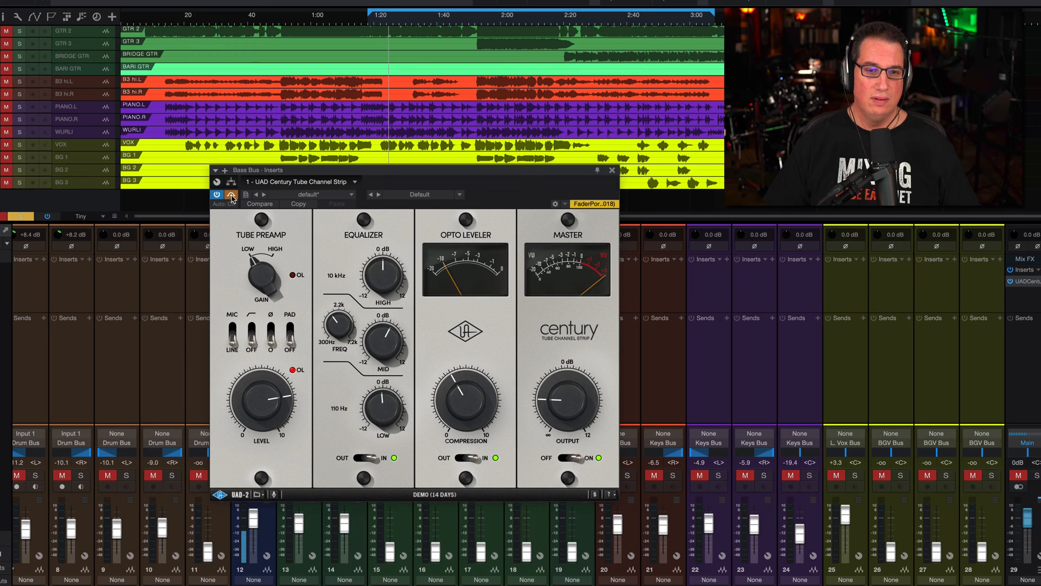
left_click(232, 195)
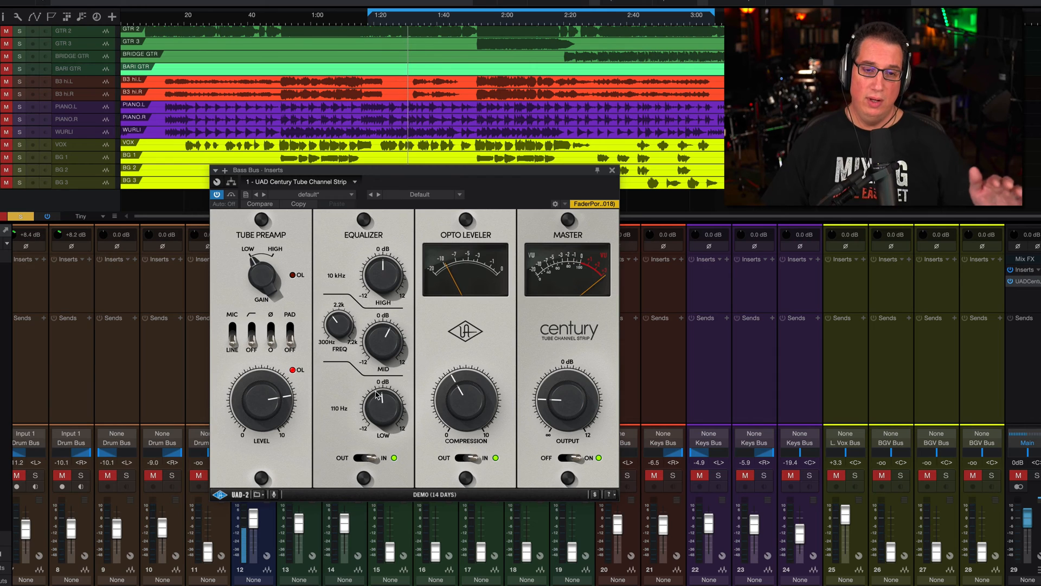
Reduce the compression and further lower the output on the Bass Bus strip, comparing against bypass, and close the strip
left_click_drag(446, 371, 449, 399)
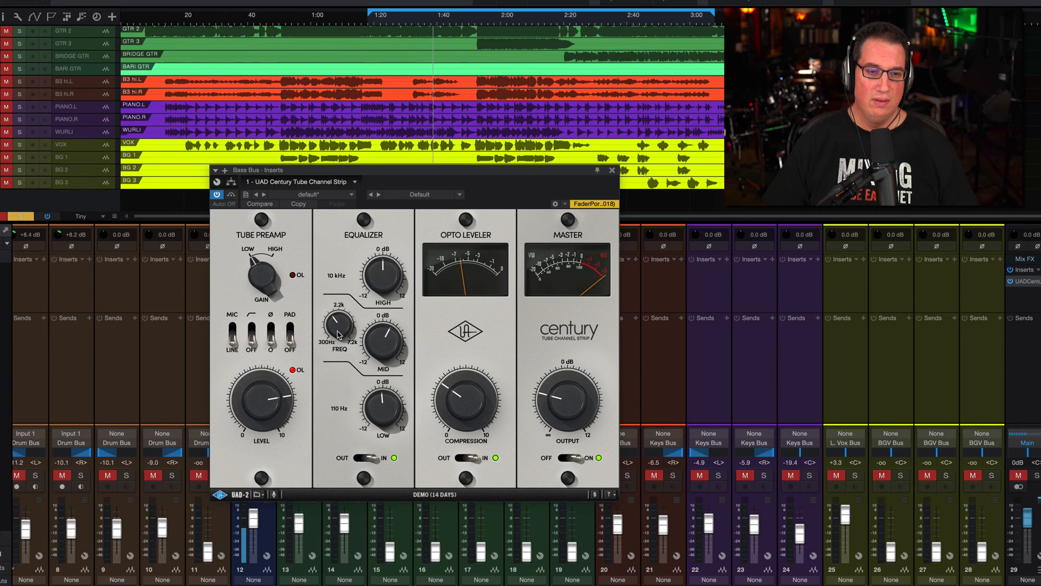
left_click(231, 196)
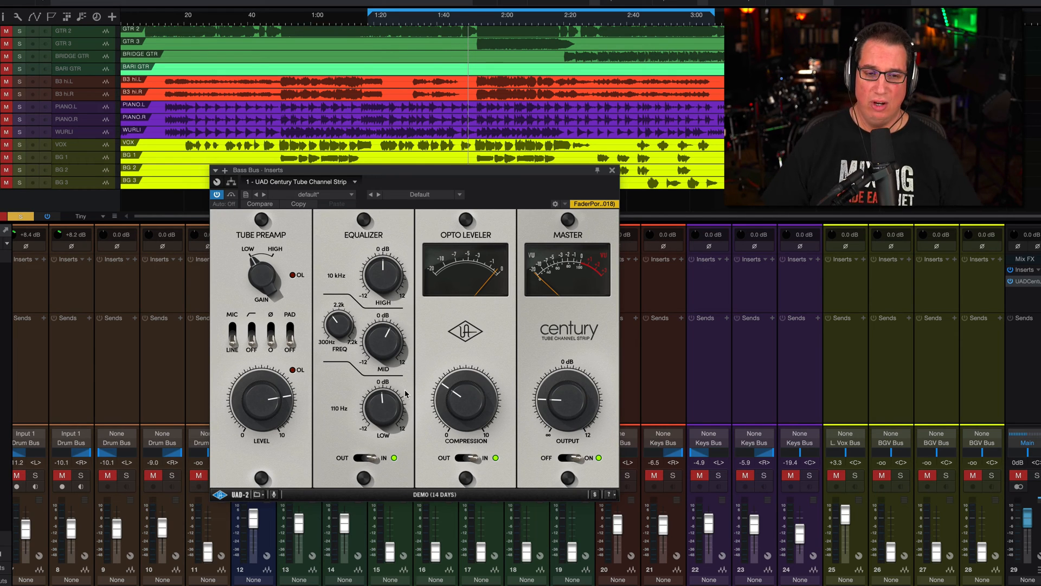
left_click(232, 195)
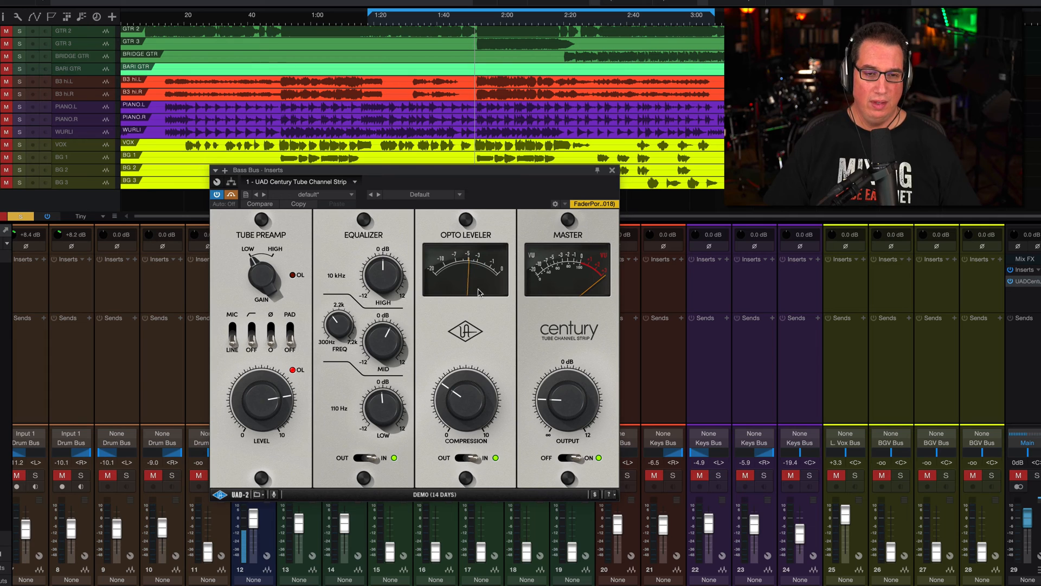
left_click(235, 195)
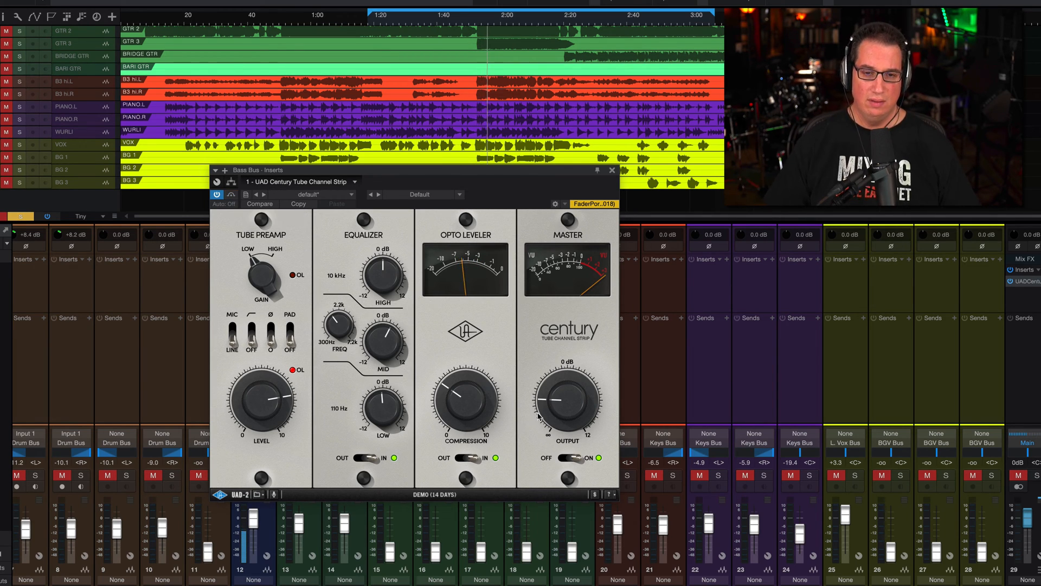
left_click_drag(552, 407, 547, 410)
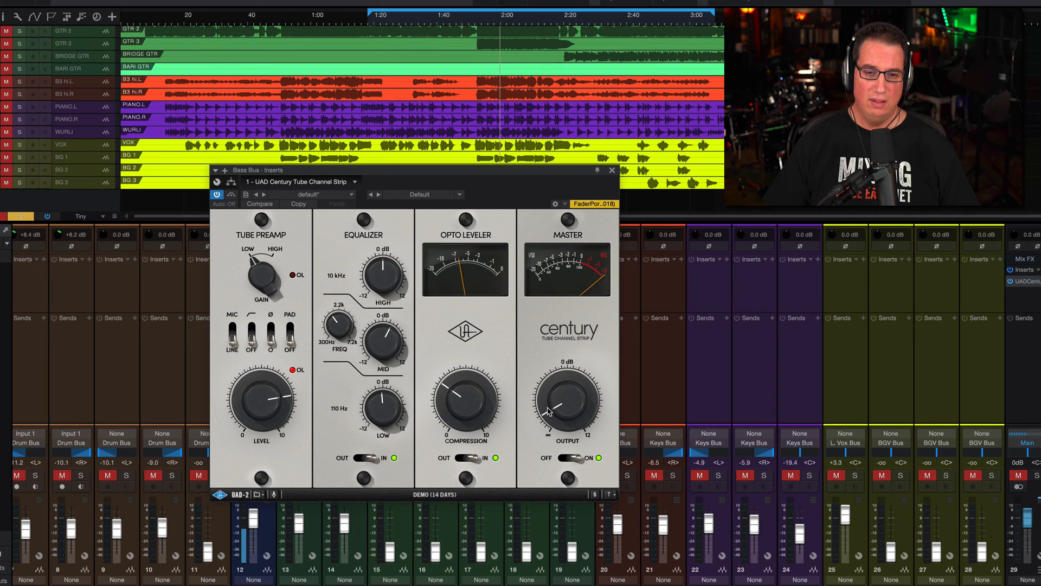
left_click(233, 195)
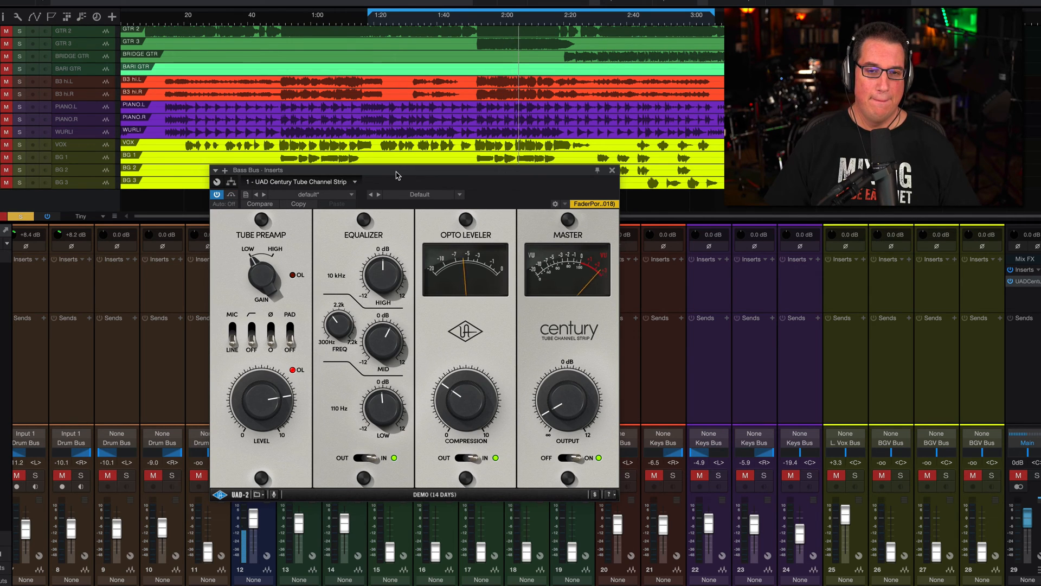
left_click(612, 170)
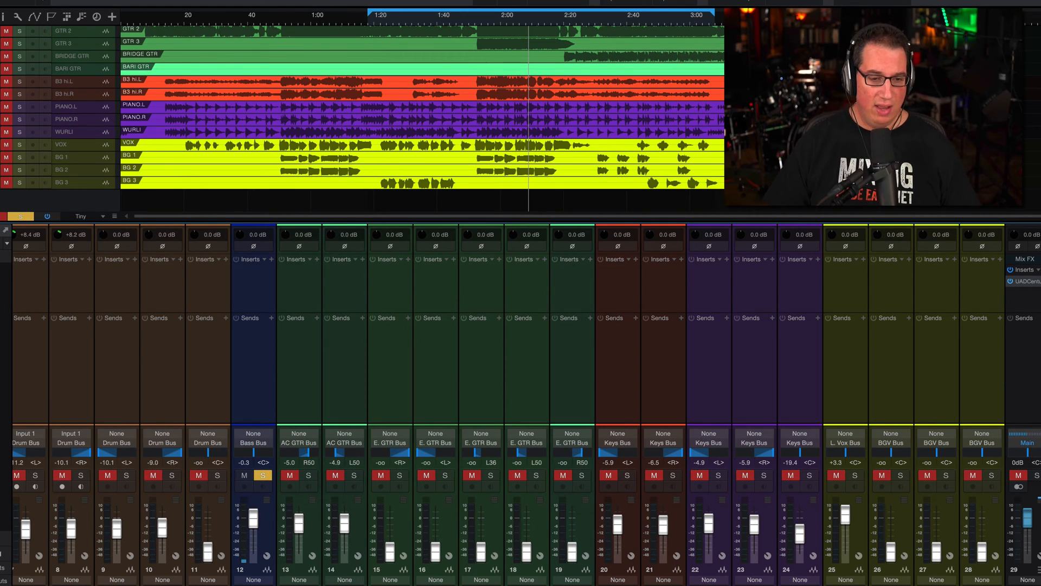
Solo the two acoustic guitar channels in place of the bass and open the AC GTR Bus Century strip
scroll(526, 404, "left", 5)
scroll(526, 403, "right", 5)
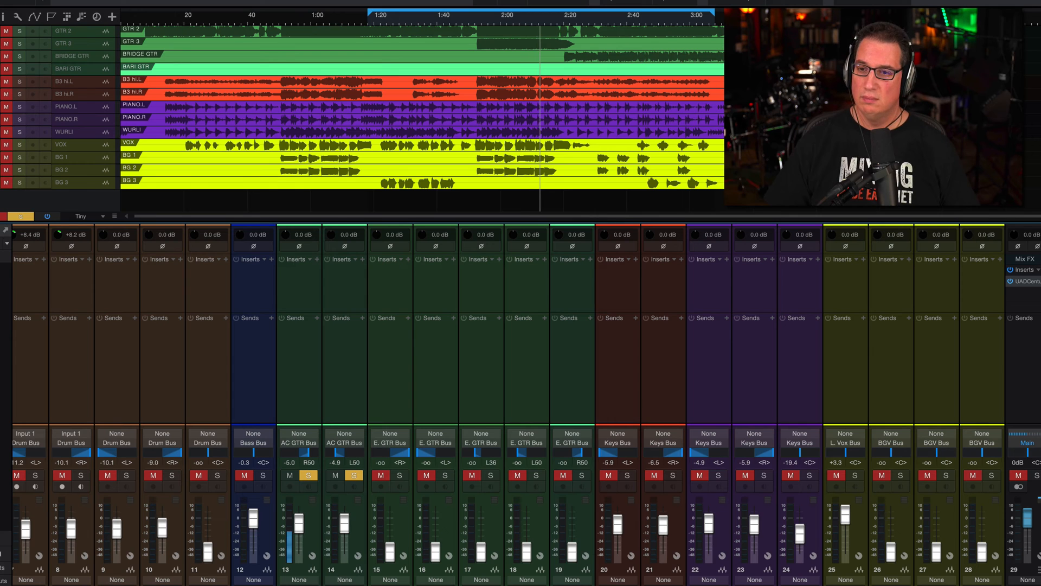
key("F11")
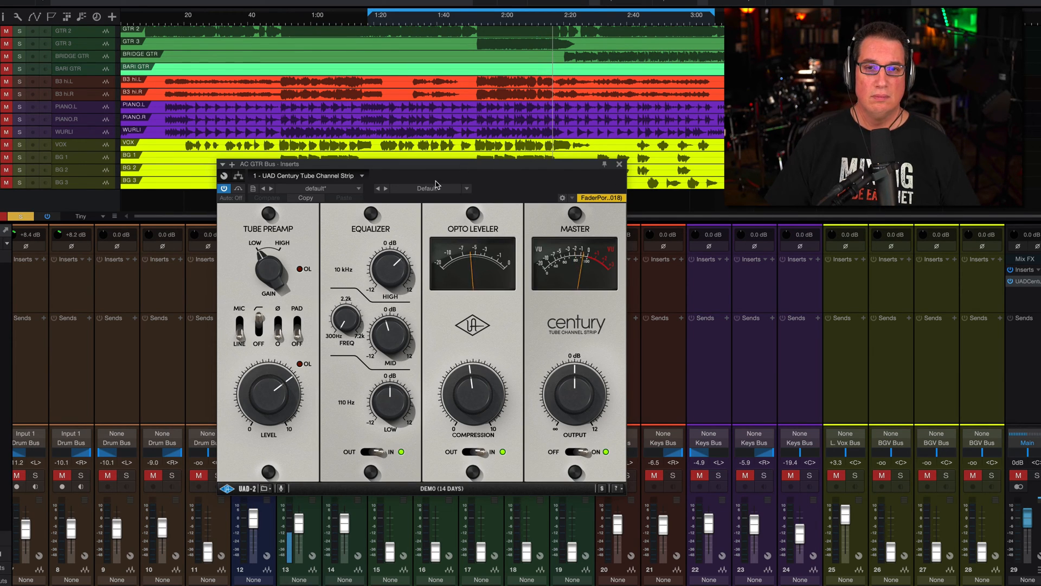
scroll(460, 66, "up", 1)
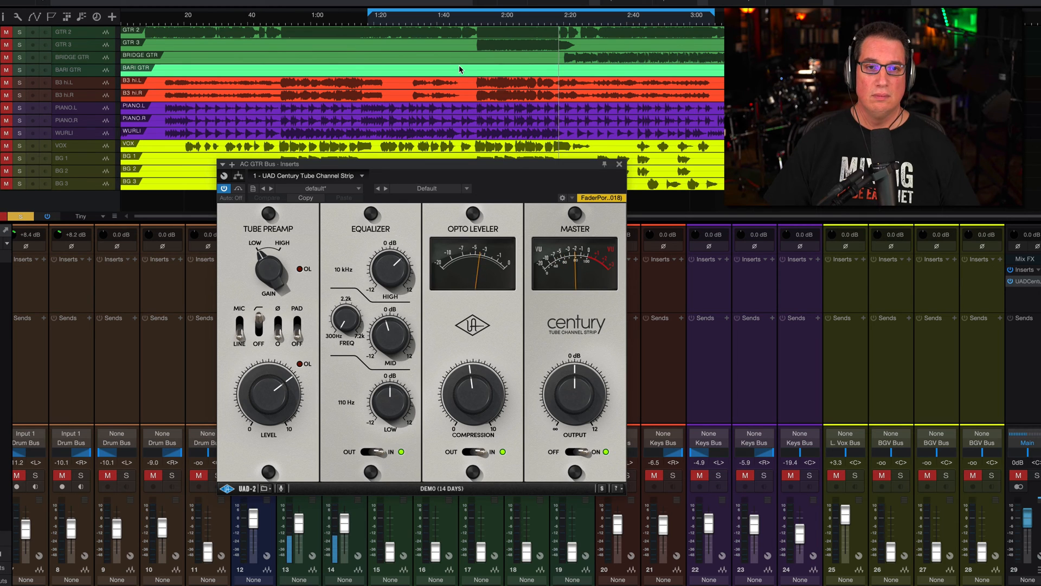
left_click_drag(413, 166, 366, 171)
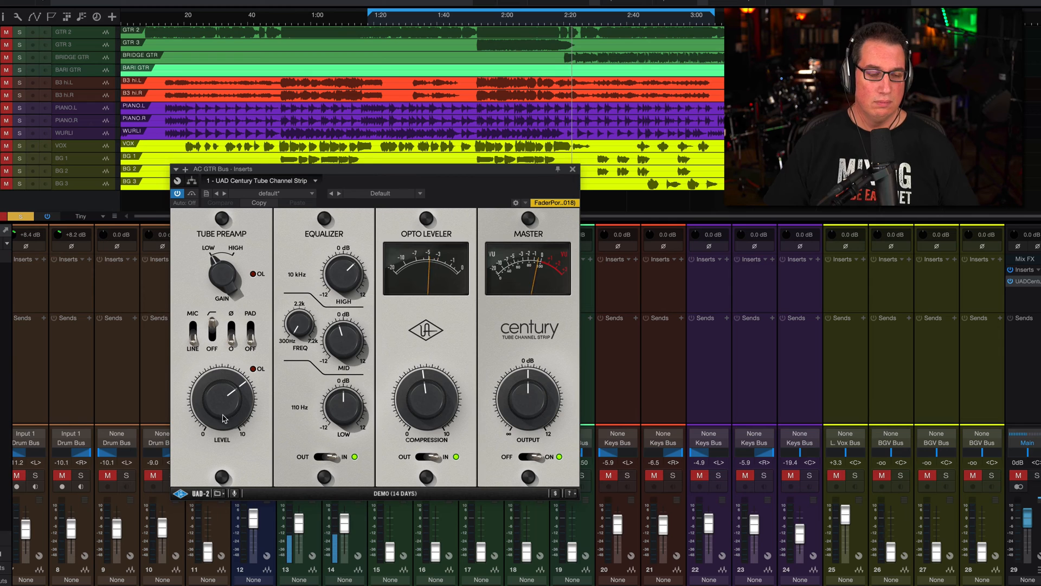
Compare the AC GTR Bus strip with bypass, lower its output, try the 110 Hz low EQ, and close the strip
left_click(191, 194)
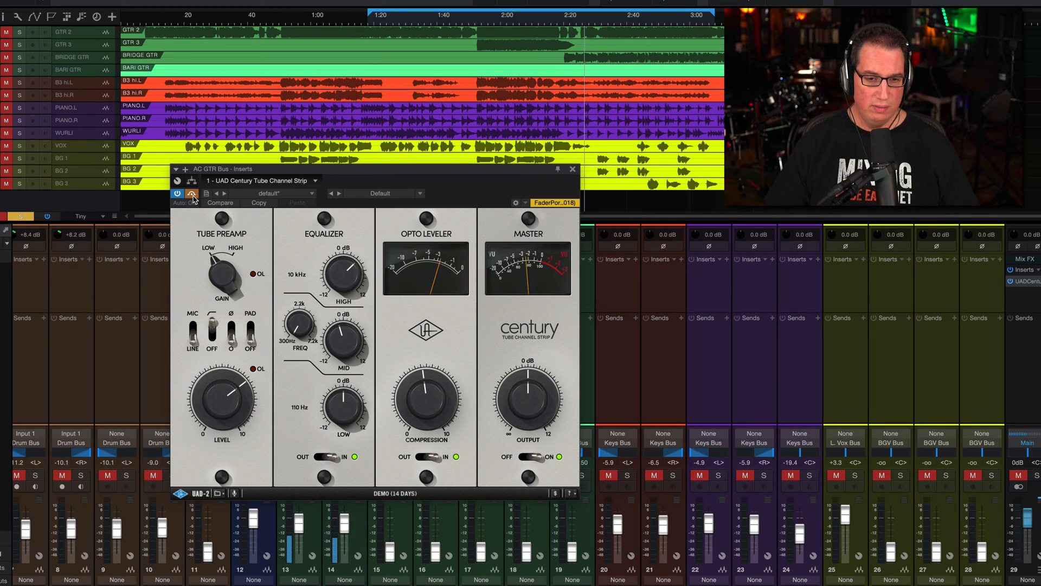
left_click(192, 194)
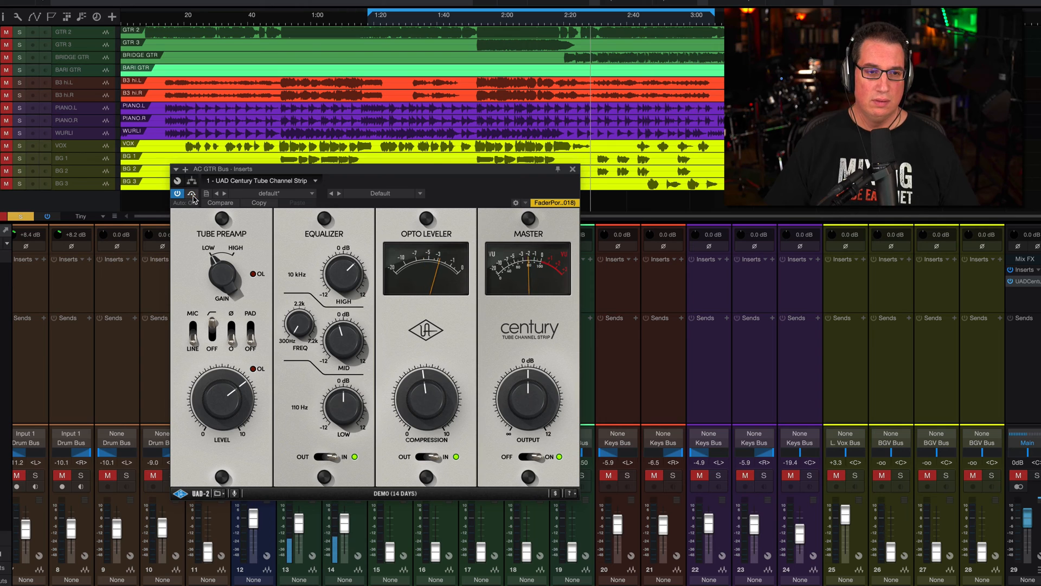
left_click_drag(516, 381, 510, 386)
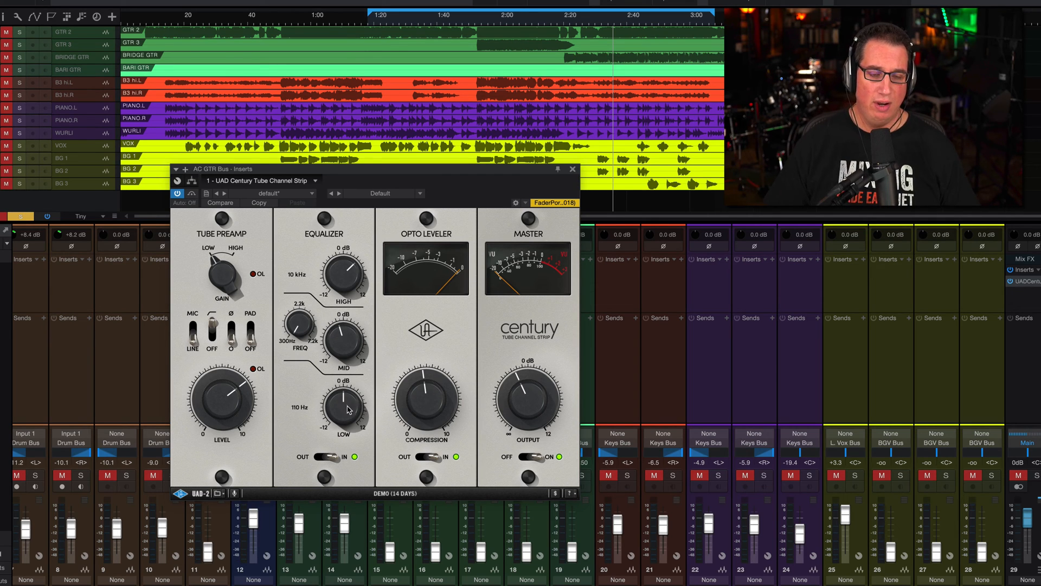
left_click_drag(341, 409, 306, 387)
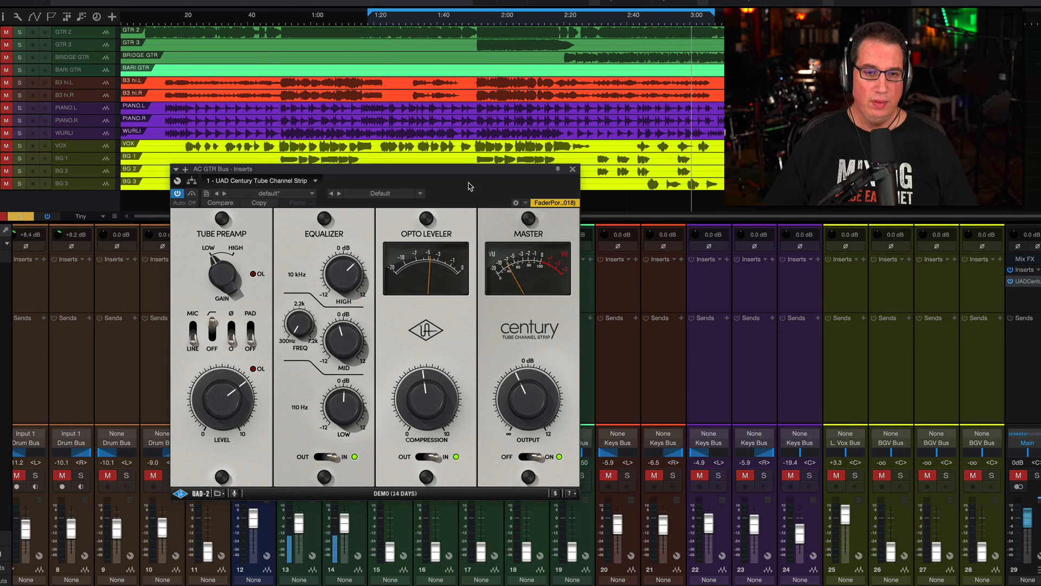
left_click(573, 171)
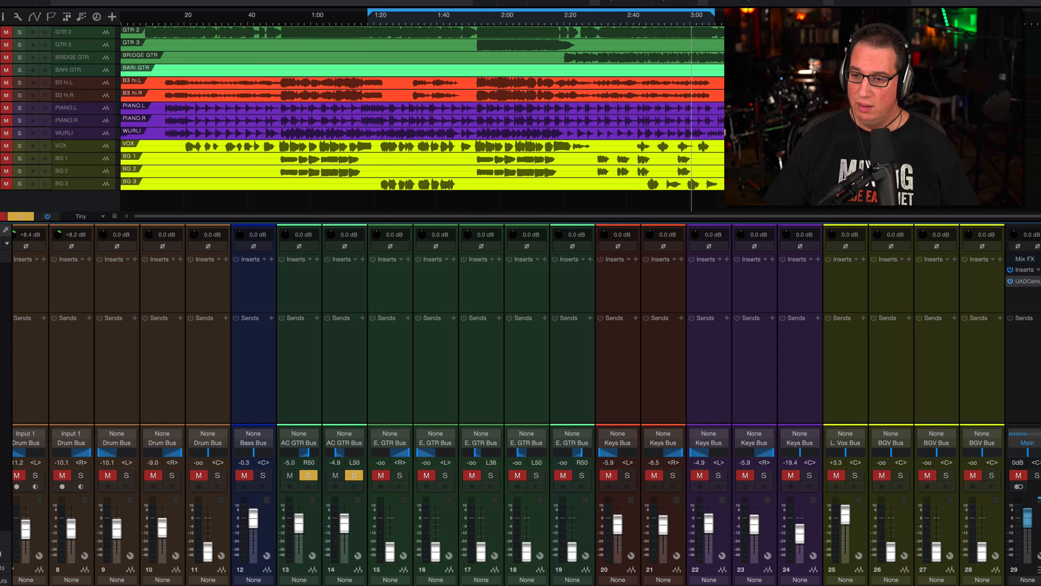
Solo the lead vocal in place of the acoustic guitars, play from about 1:20, and open the L. Vox Bus Century strip
left_click(855, 475)
left_click(354, 475)
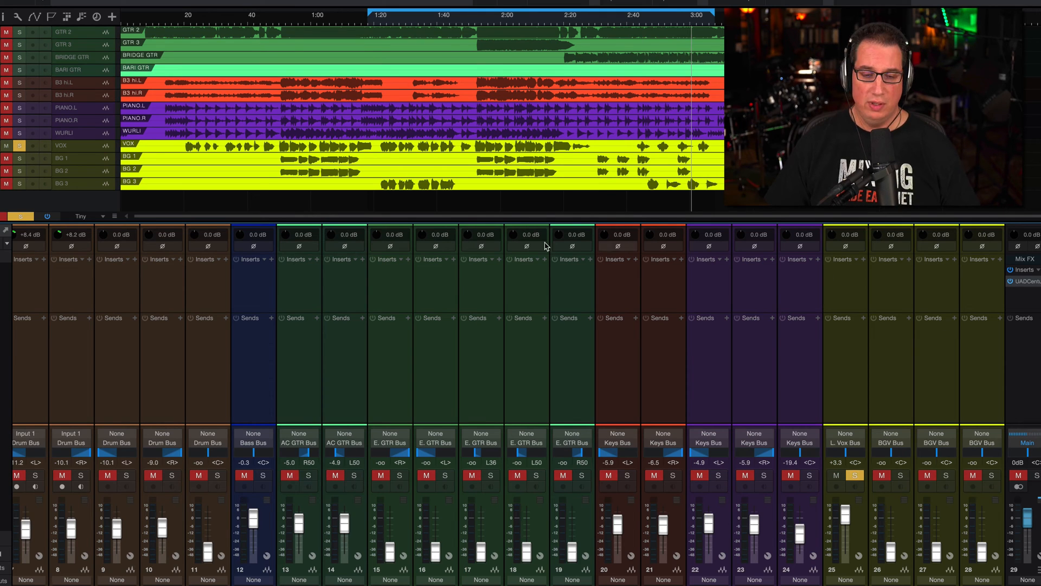
left_click(389, 19)
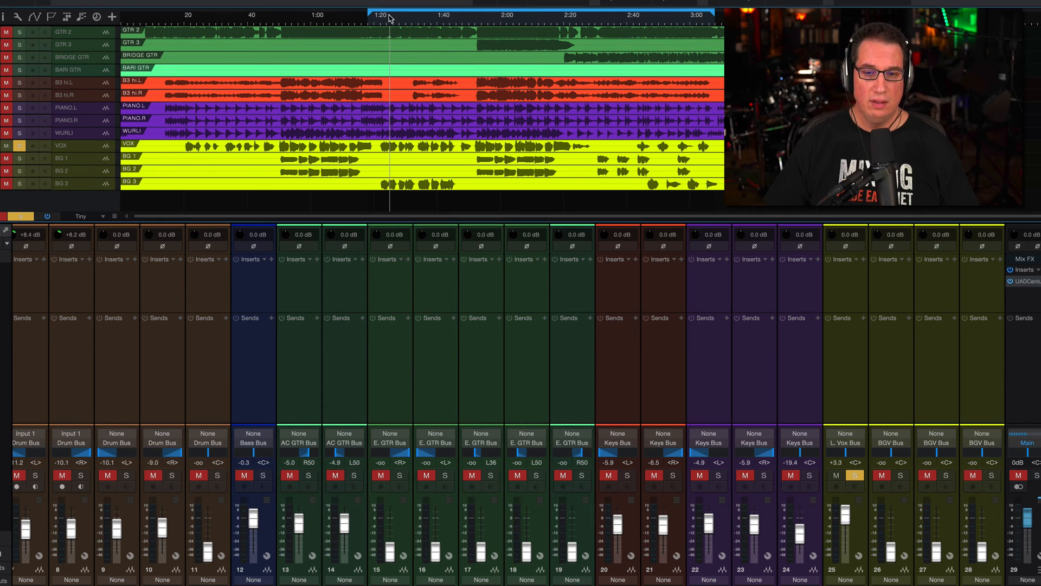
double_click(1040, 270)
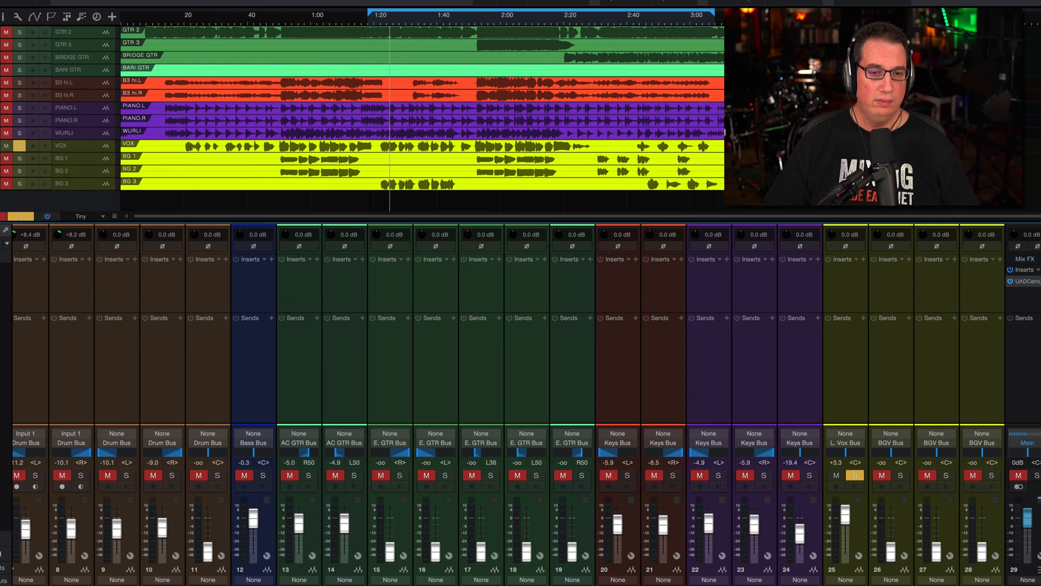
left_click_drag(356, 218, 365, 205)
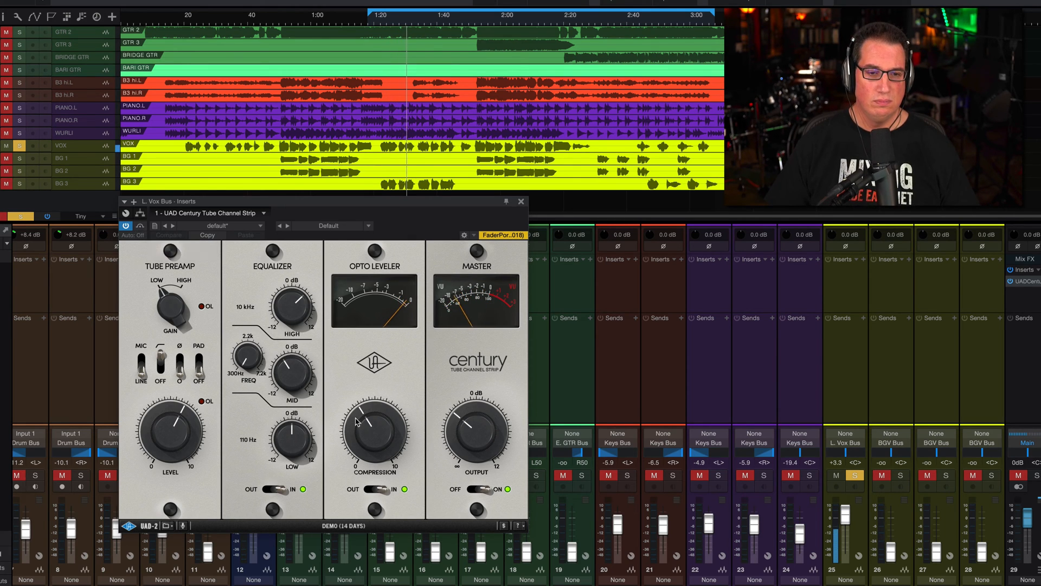
Raise the opto leveler's compression on the L. Vox Bus Century strip
left_click_drag(355, 424, 358, 409)
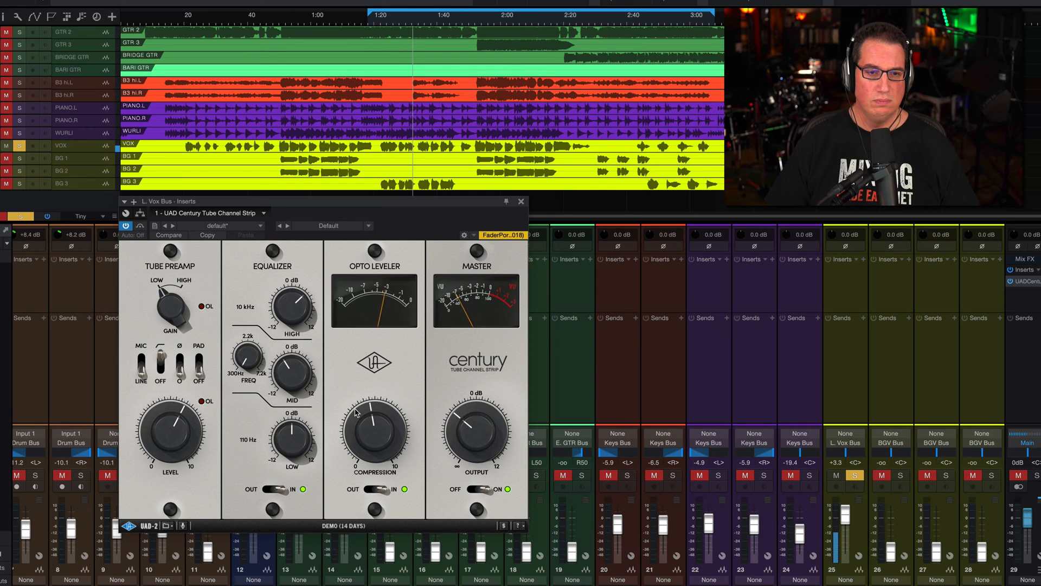
Compare the L. Vox Bus strip with bypass and raise its output
left_click(140, 227)
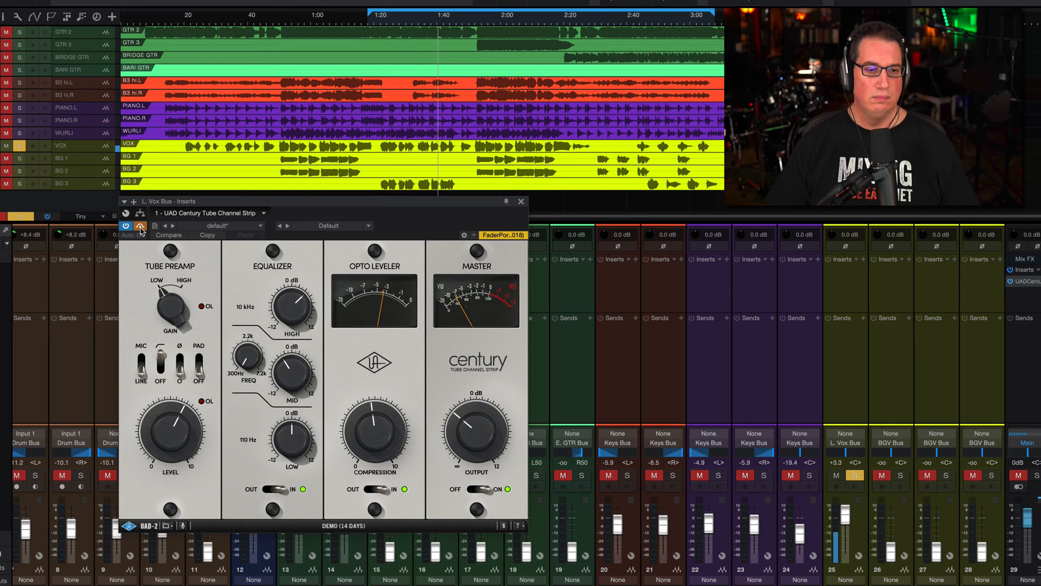
left_click(140, 227)
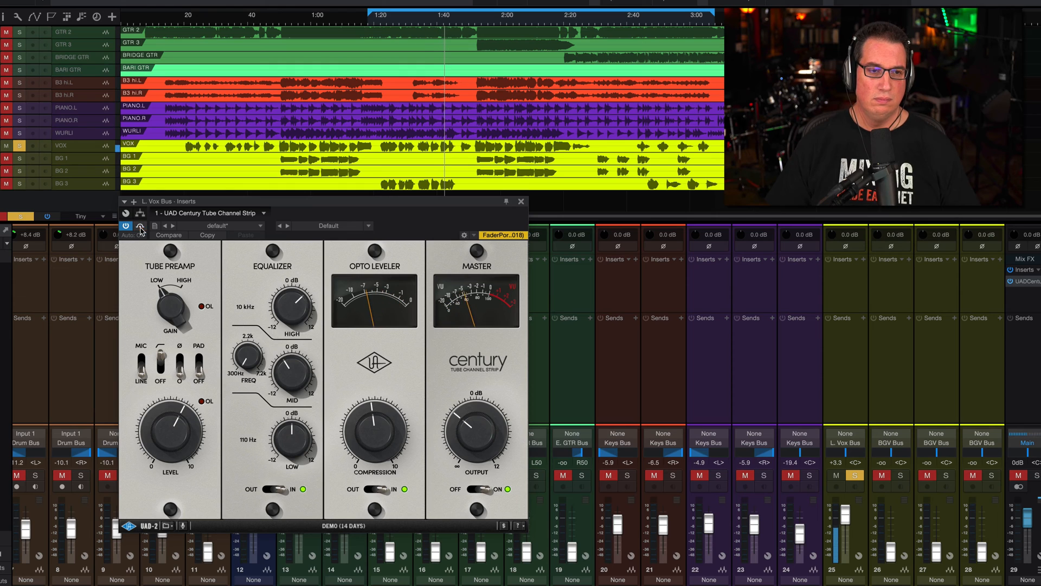
left_click_drag(458, 421, 456, 412)
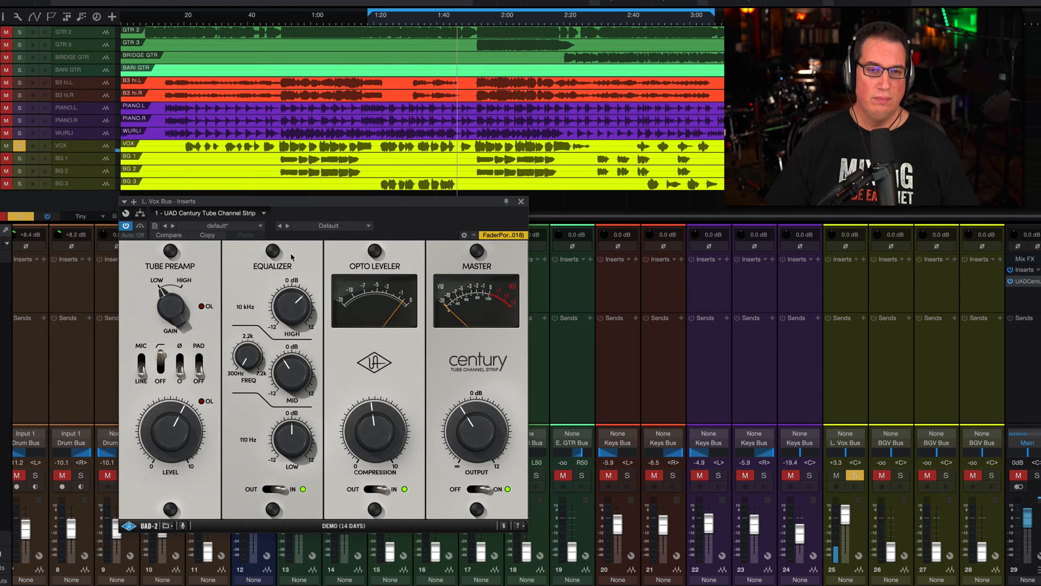
Recheck the L. Vox Bus strip against bypass, raise its output further to just below 0 dB, and close it
left_click(141, 227)
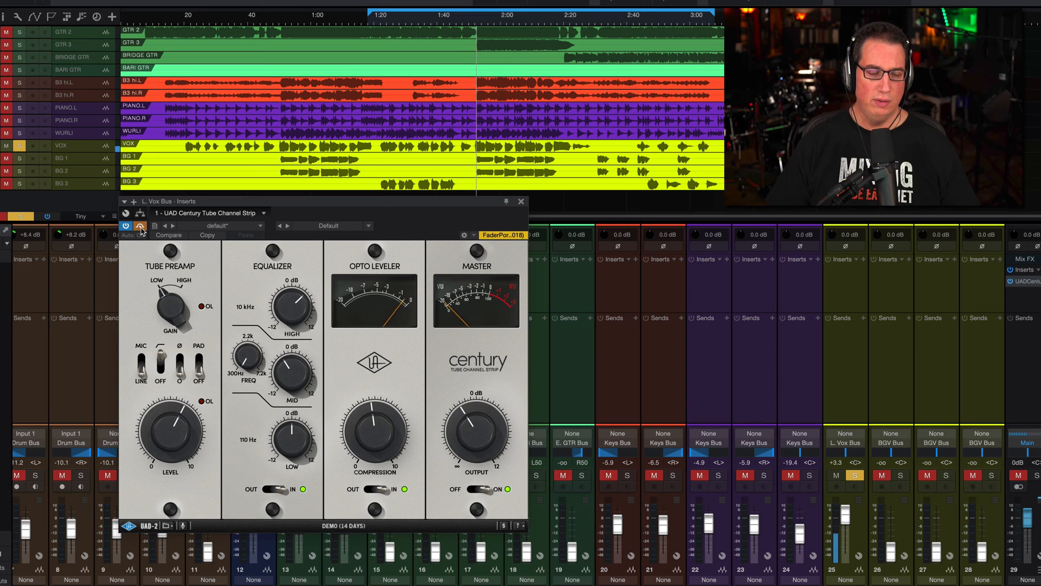
left_click(141, 227)
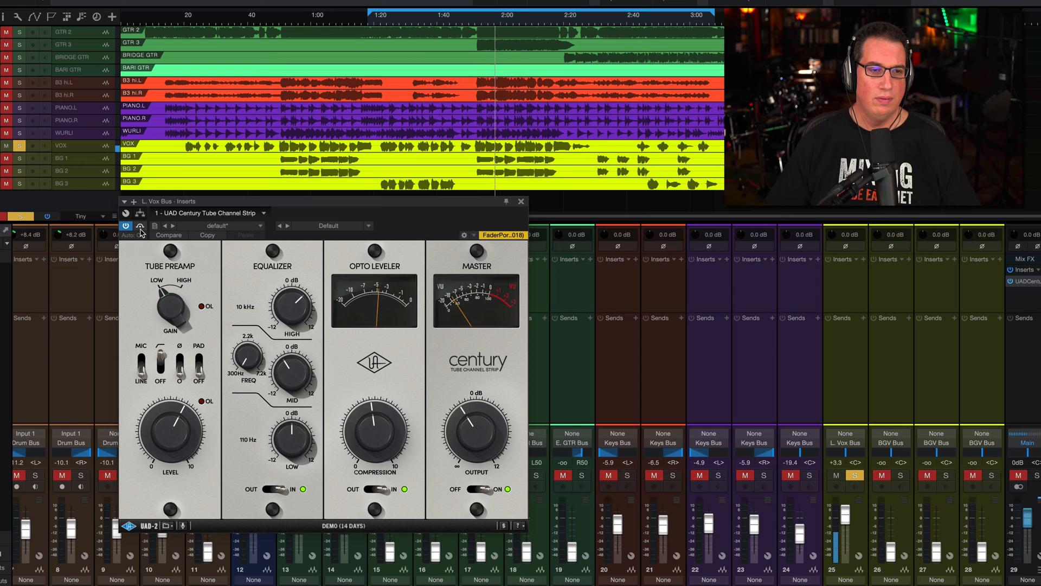
left_click(141, 230)
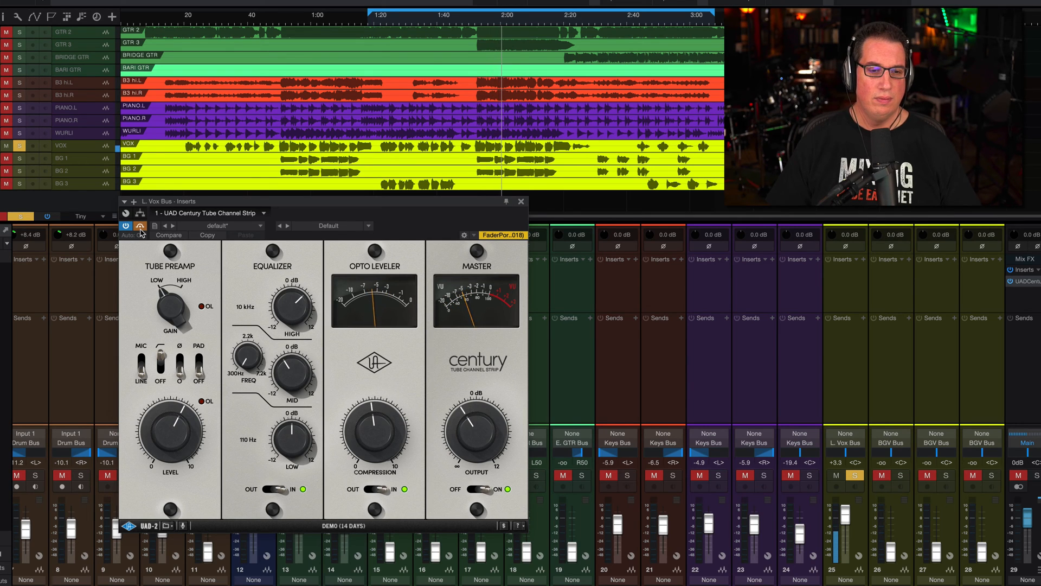
left_click(140, 230)
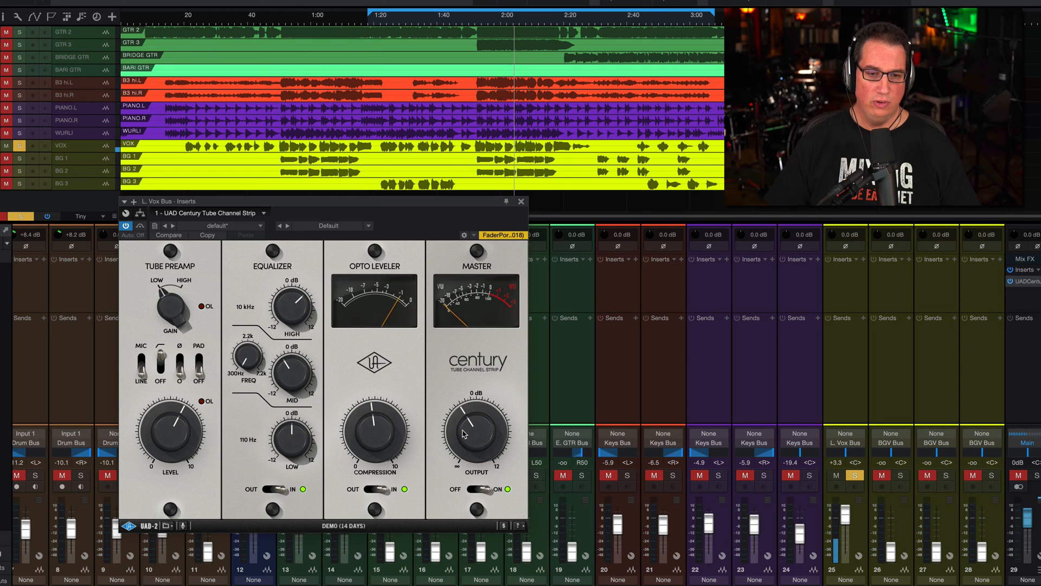
left_click_drag(462, 431, 463, 421)
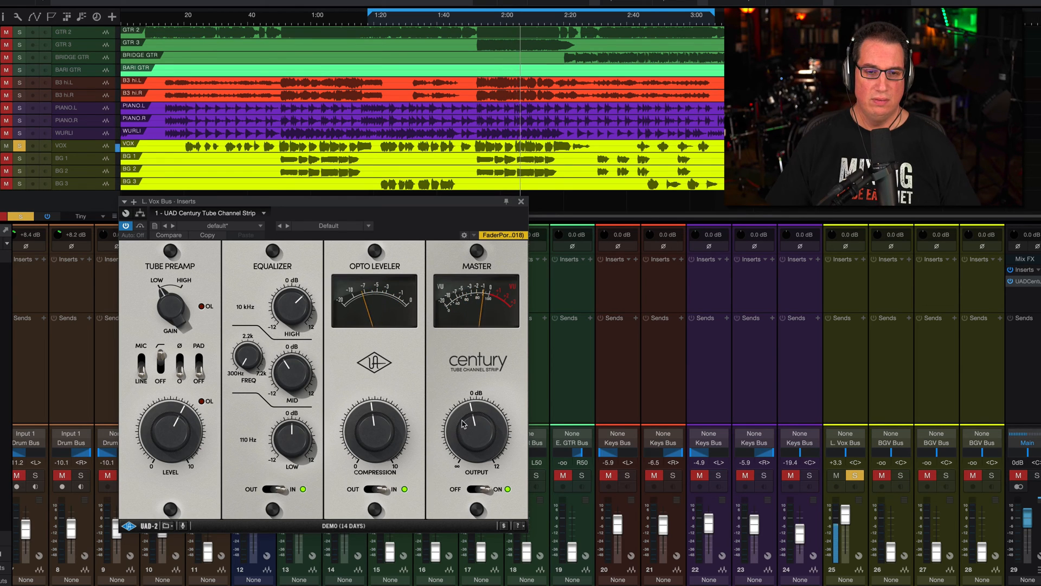
left_click(141, 226)
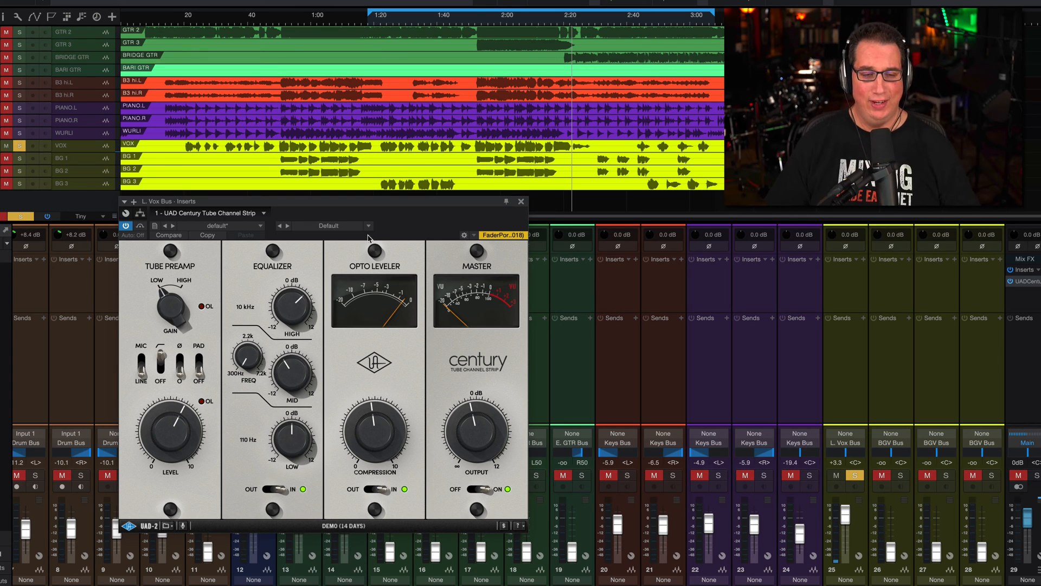
left_click(522, 202)
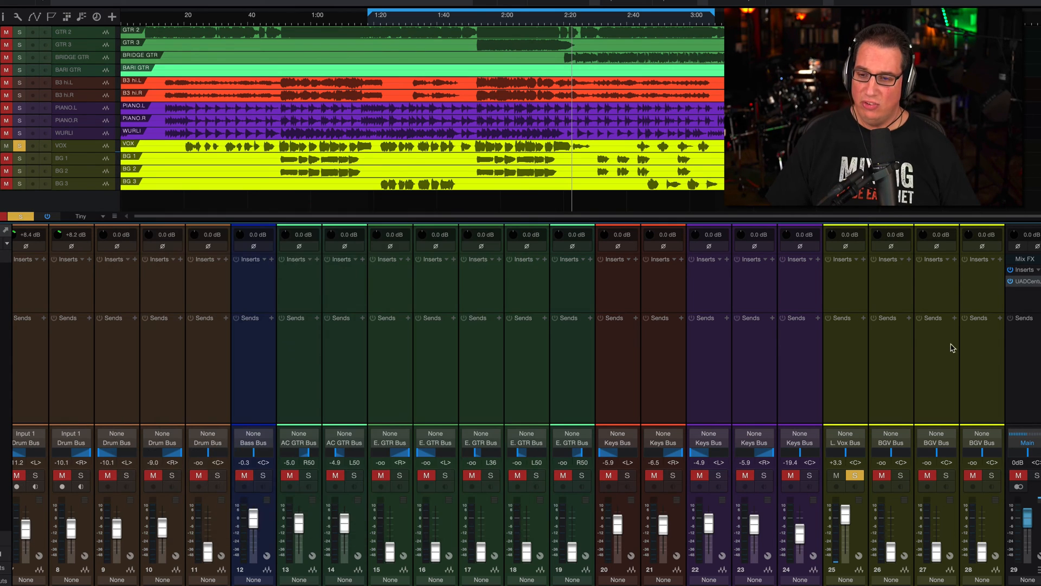
left_click(1037, 476)
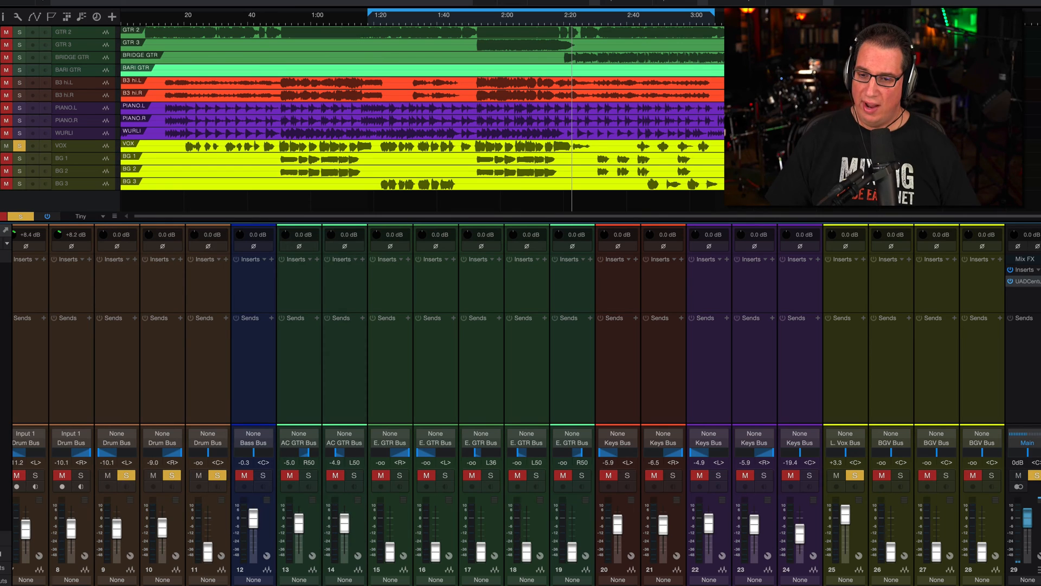
key("s")
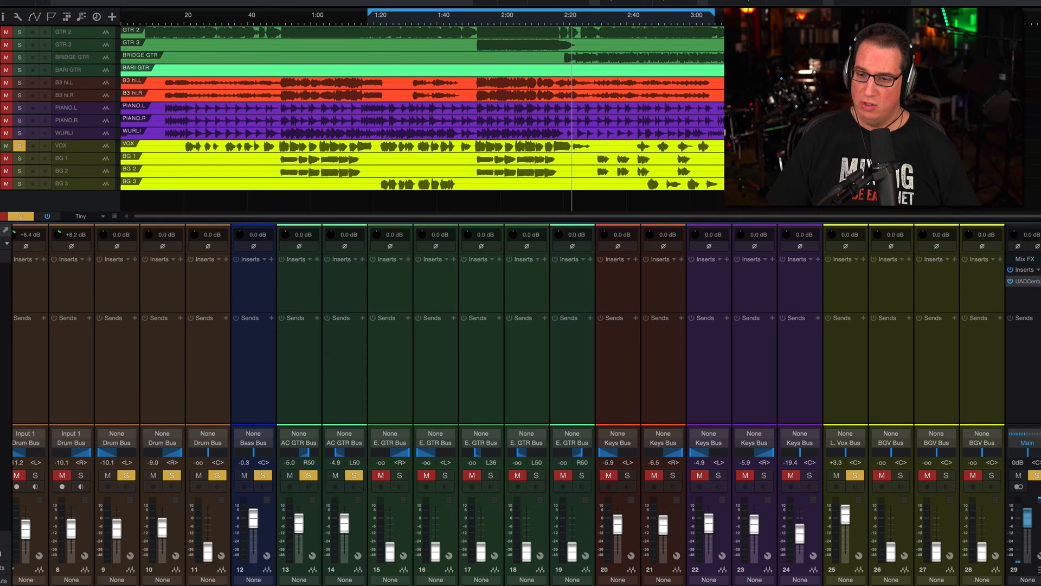
key("s")
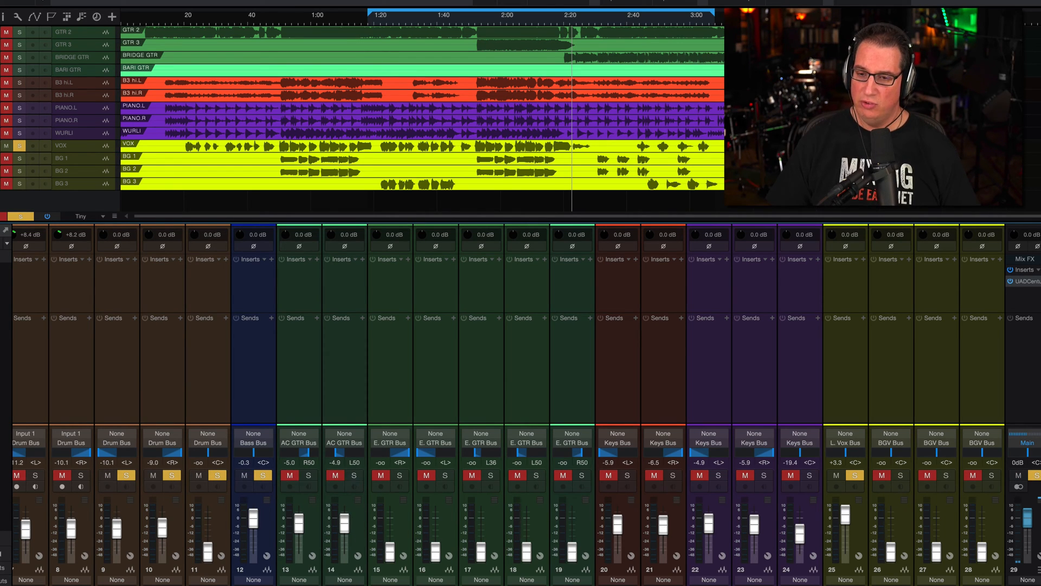
key("s")
left_click(1018, 476)
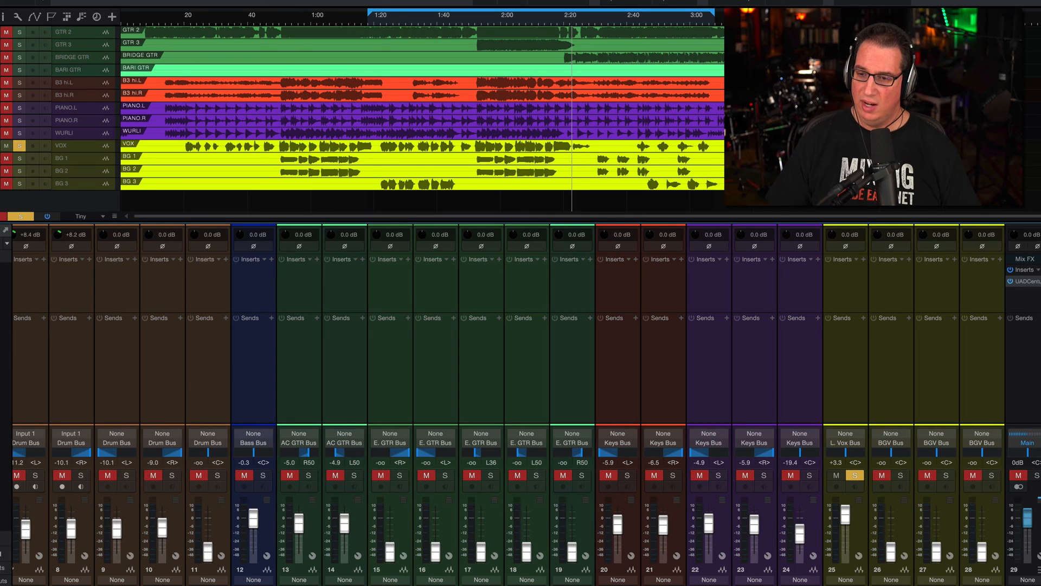
Solo the organ, piano and Wurli channels in place of the vocal, play them, and open the Keys Bus Century strip
key("shift+s")
key("s")
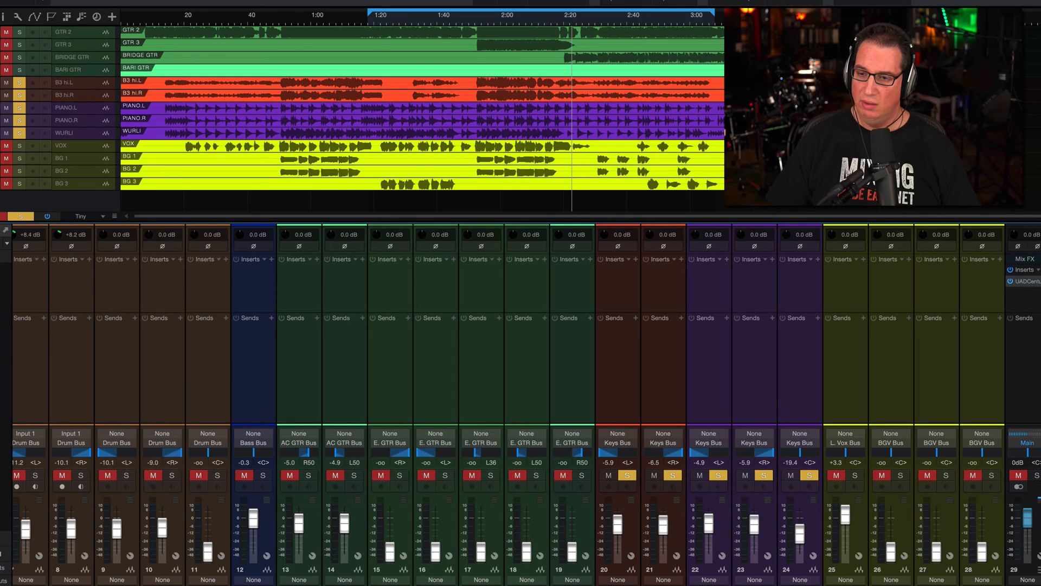
key("space")
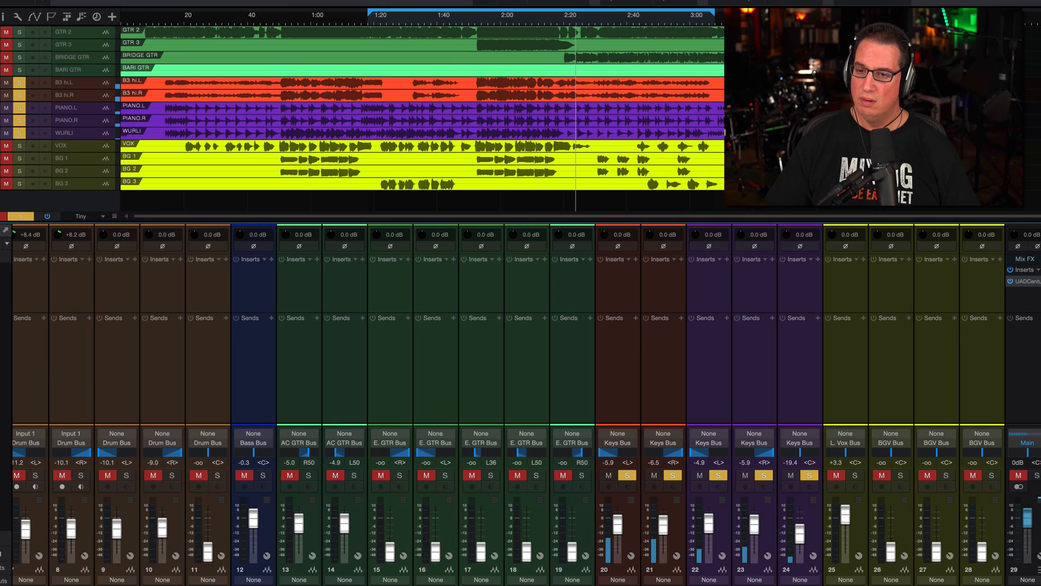
left_click_drag(465, 147, 413, 186)
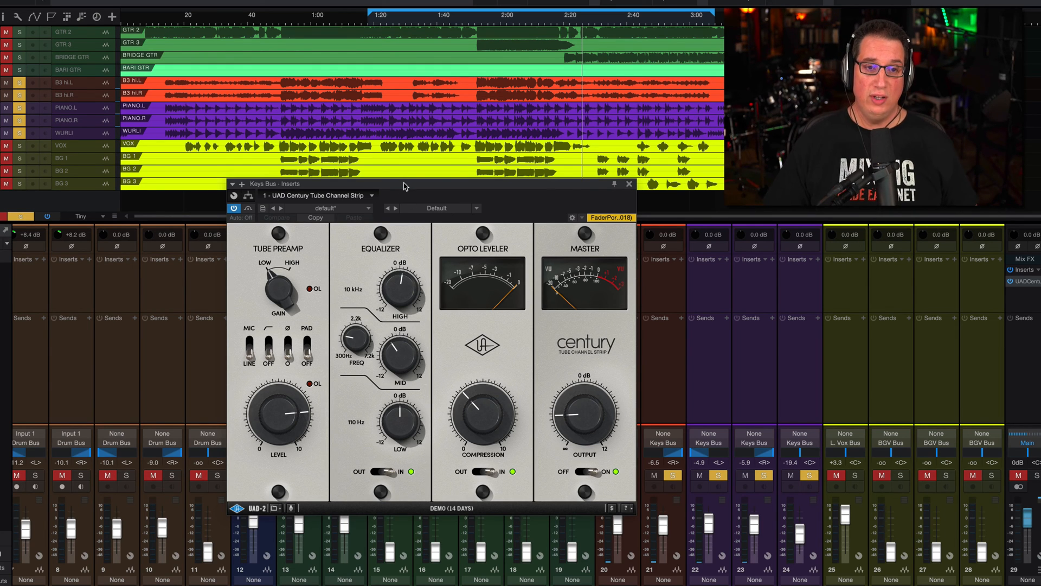
left_click_drag(403, 186, 379, 208)
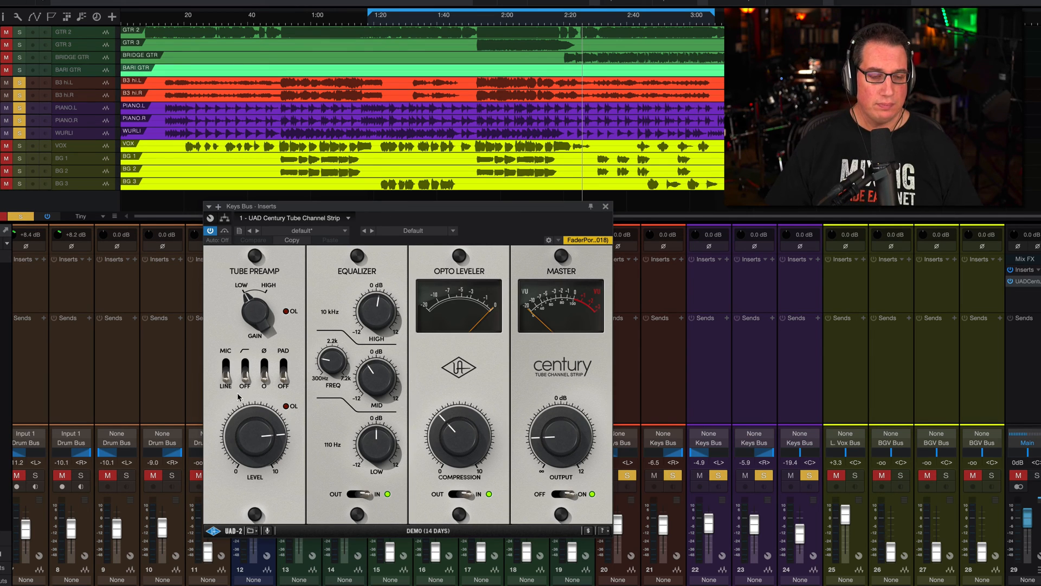
Engage the tube preamp's low cut and slightly raise the opto leveler's compression on the Keys Bus strip
left_click_drag(244, 377, 244, 366)
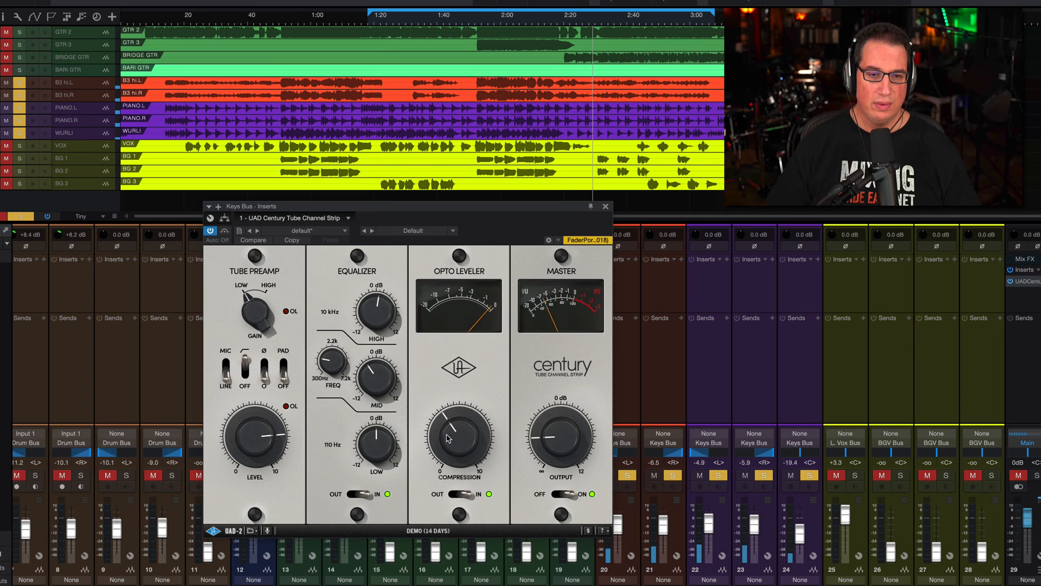
left_click_drag(443, 439, 449, 435)
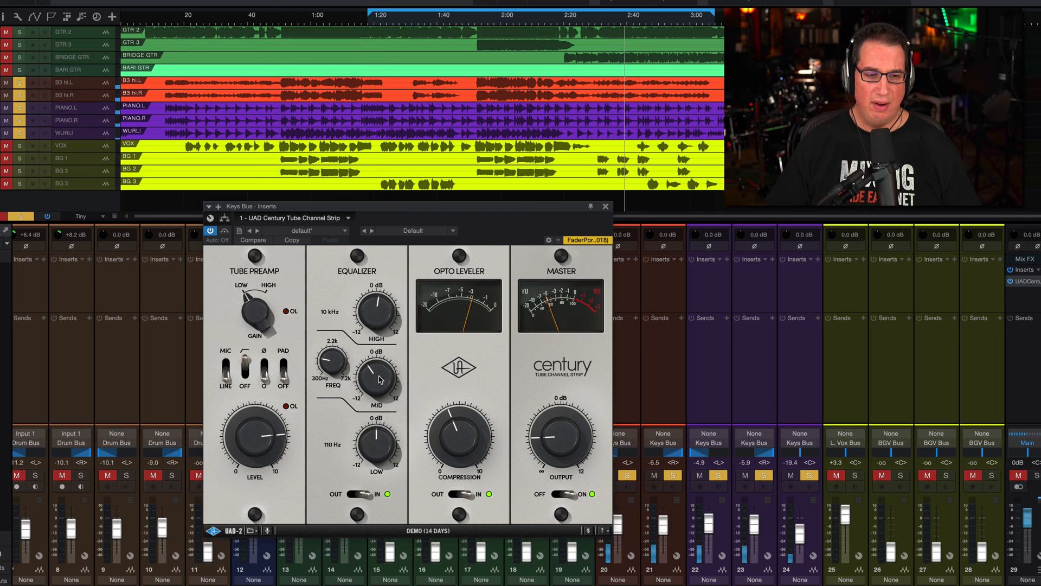
Compare the Keys Bus strip with bypass and close it
left_click(225, 232)
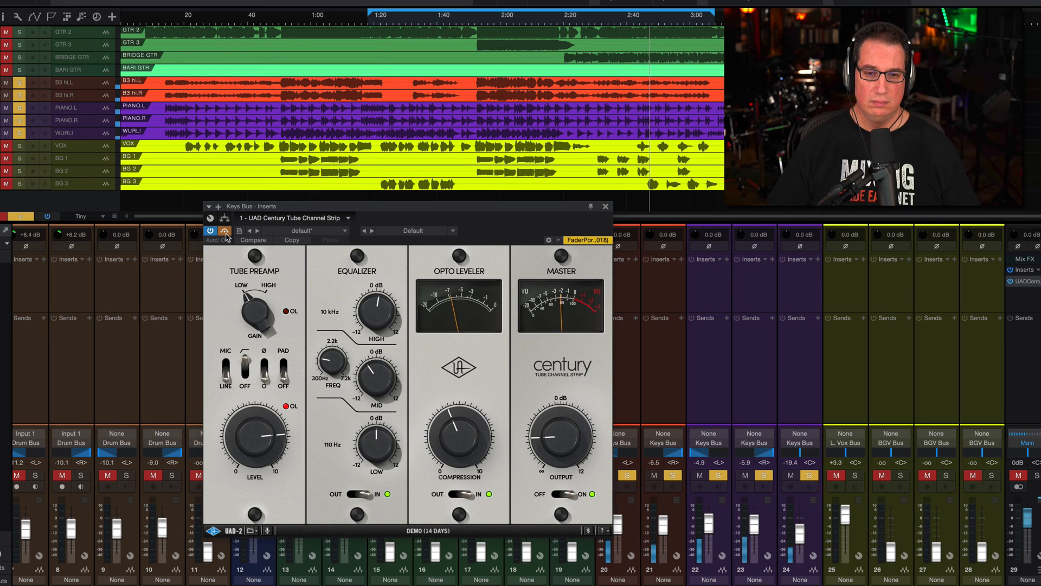
left_click(225, 232)
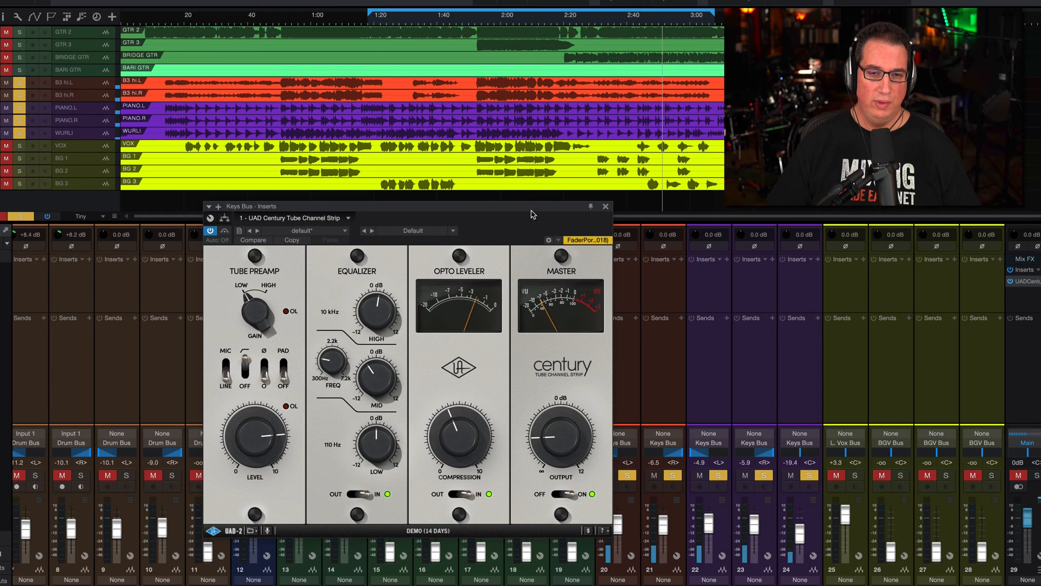
left_click(605, 207)
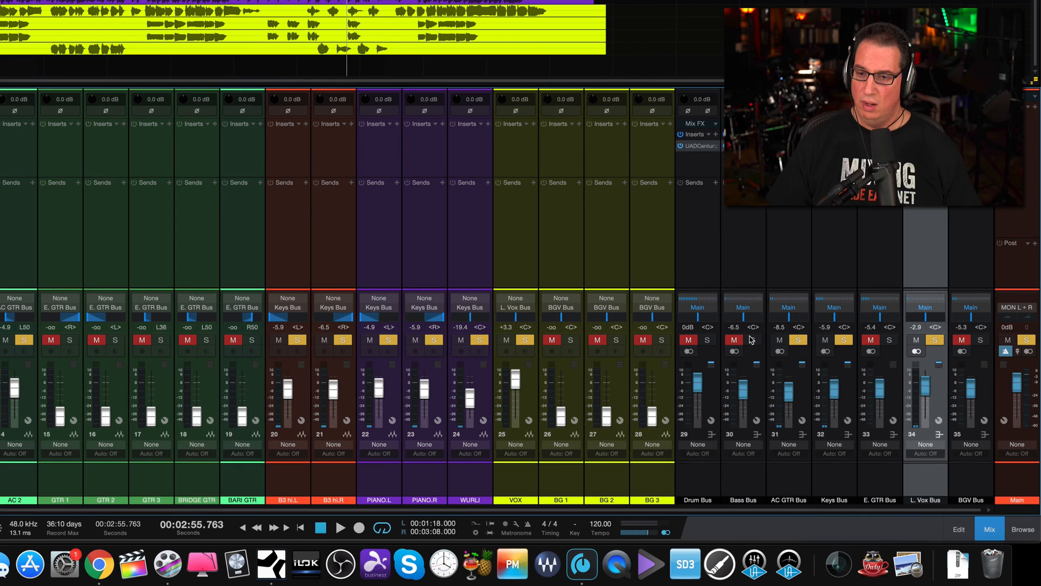
Add the Bass Bus and Drum Bus to the soloed buses and listen to the combined mix
left_click(752, 340)
left_click(706, 340)
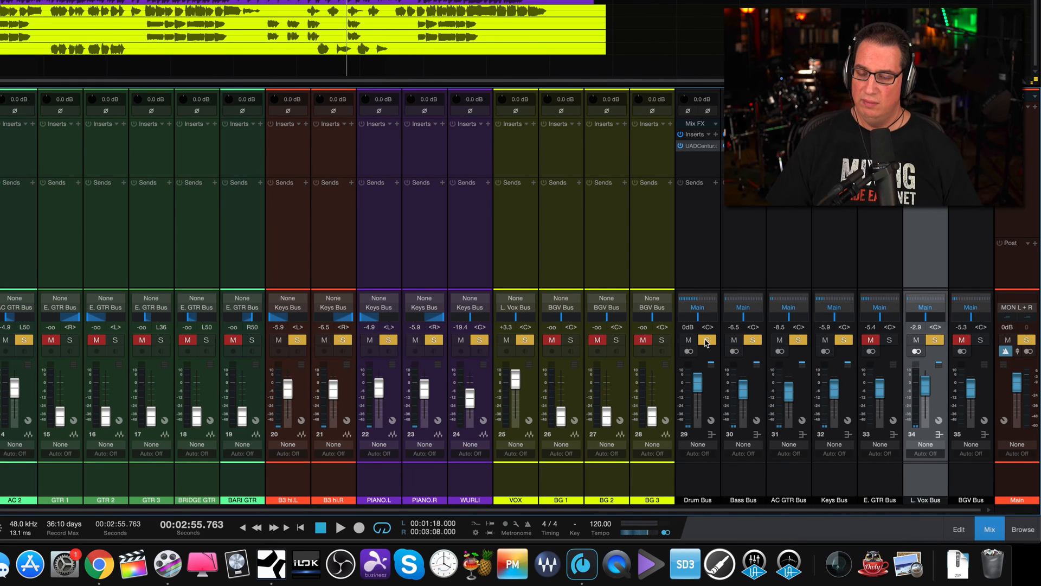
key("space")
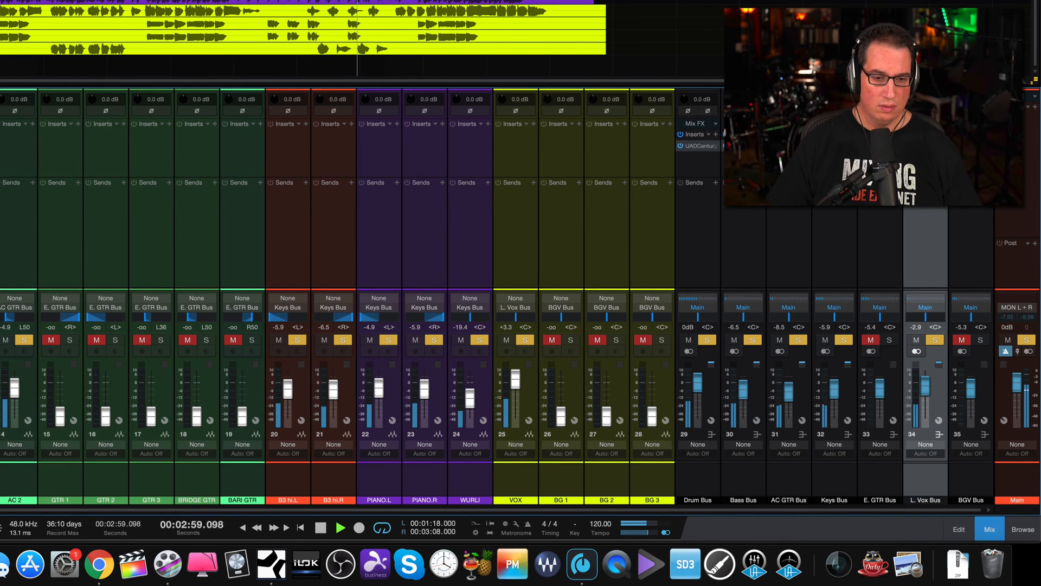
scroll(498, 296, "left", 6)
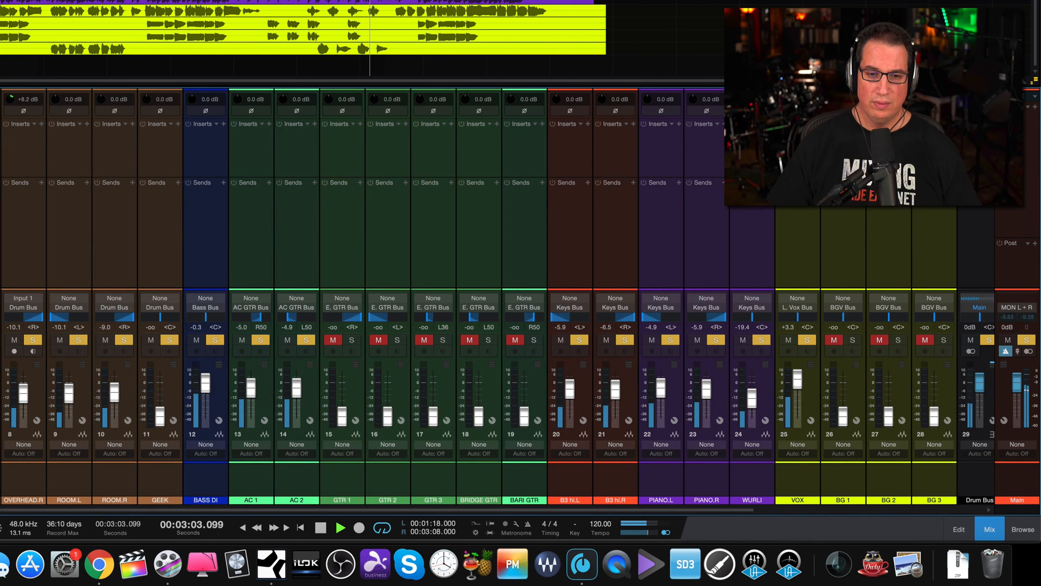
scroll(498, 296, "right", 6)
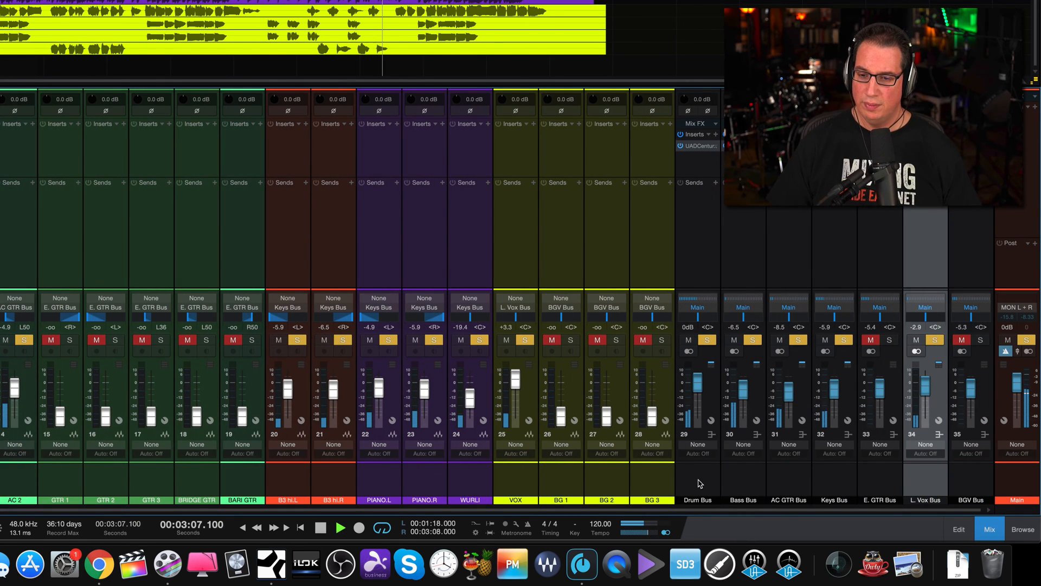
key("space")
Select all buses from Drum Bus through L. Vox Bus and play the looped section
left_click(699, 482)
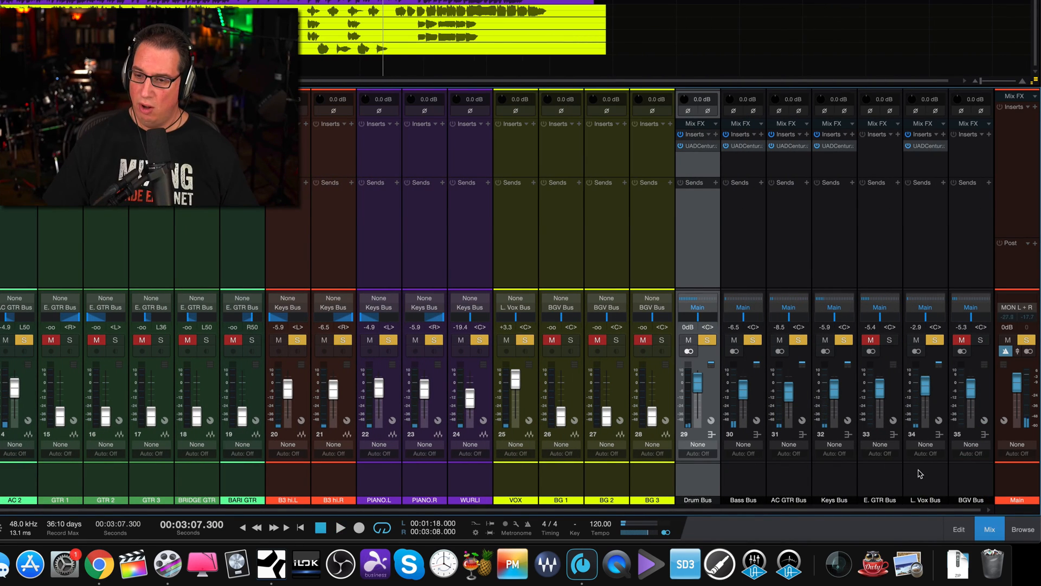
left_click(920, 473, "shift")
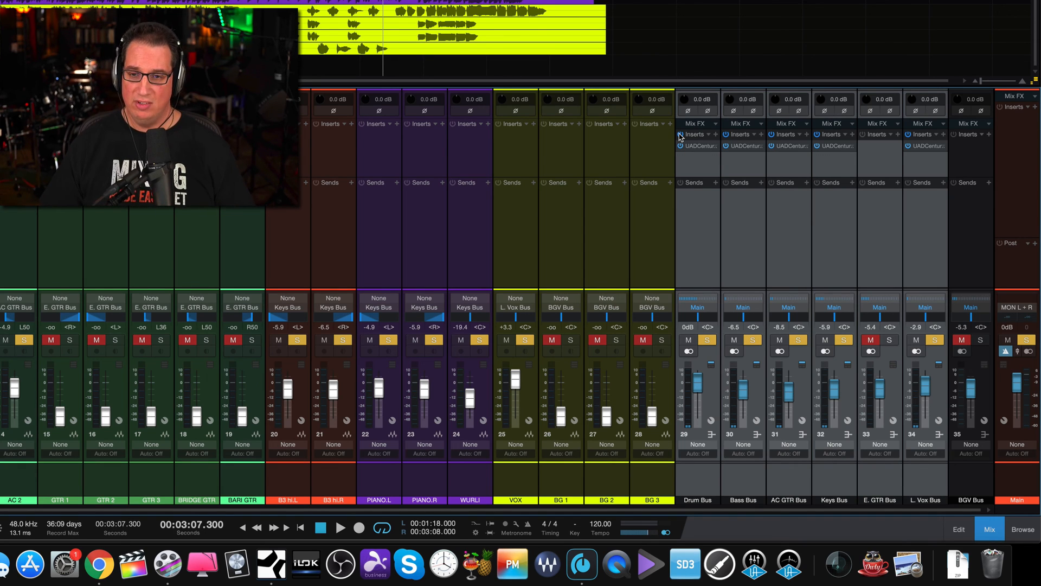
key("space")
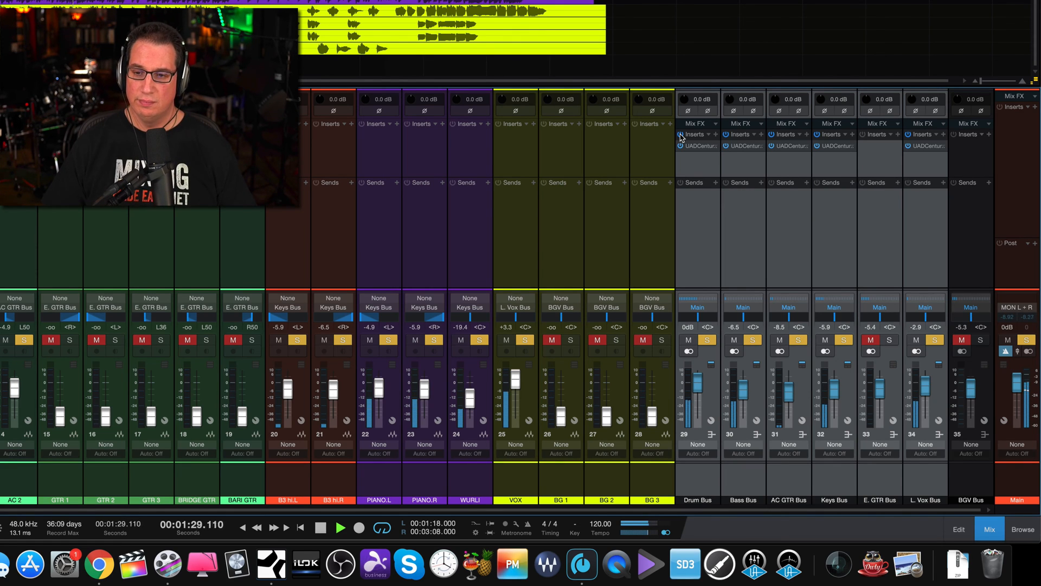
Compare the mix with the selected buses' Century inserts off and on twice, leave them on, and stop playback
left_click(680, 135)
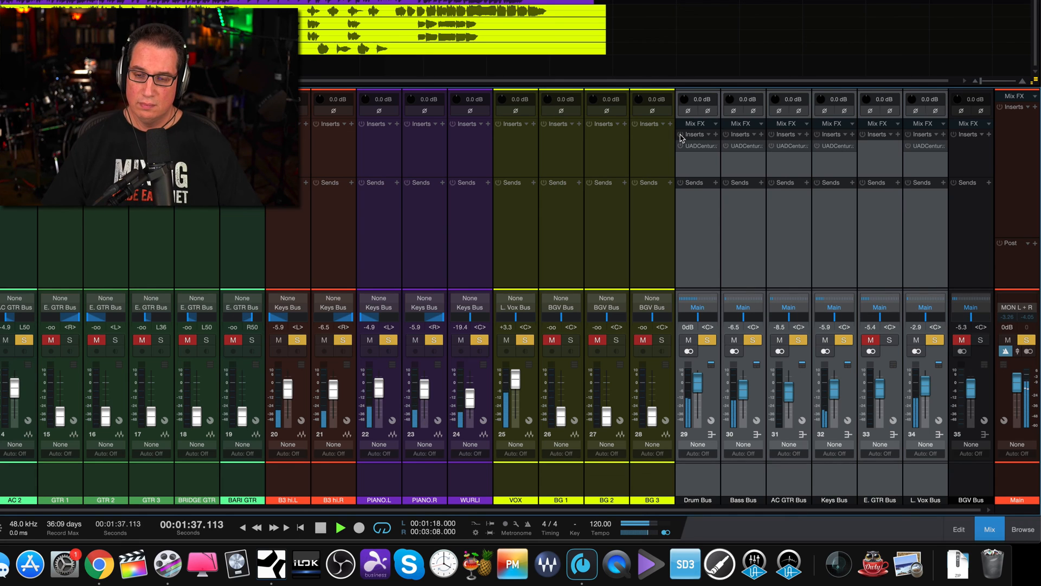
left_click(681, 135)
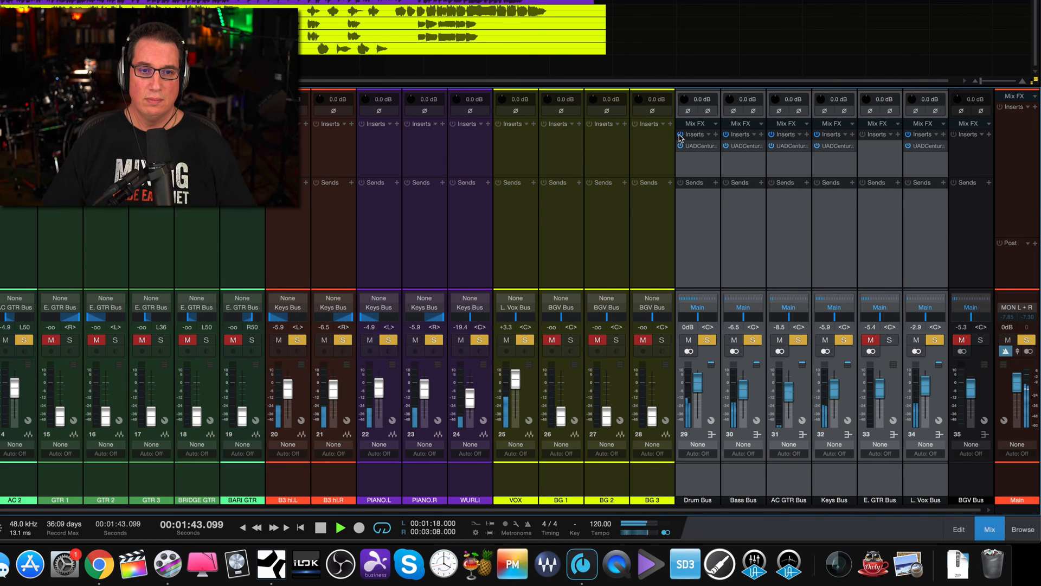
left_click(681, 135)
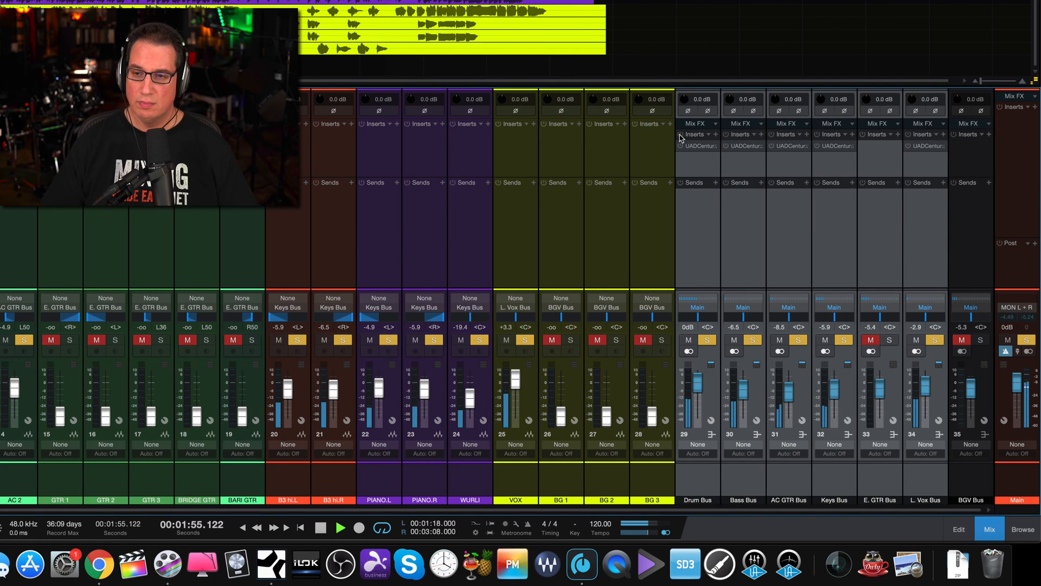
left_click(680, 134)
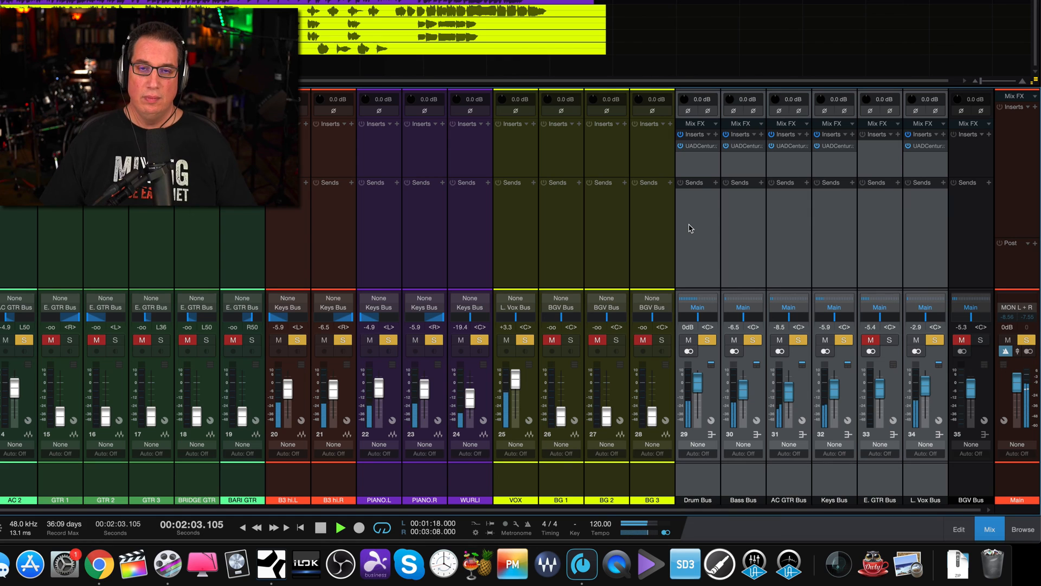
key("space")
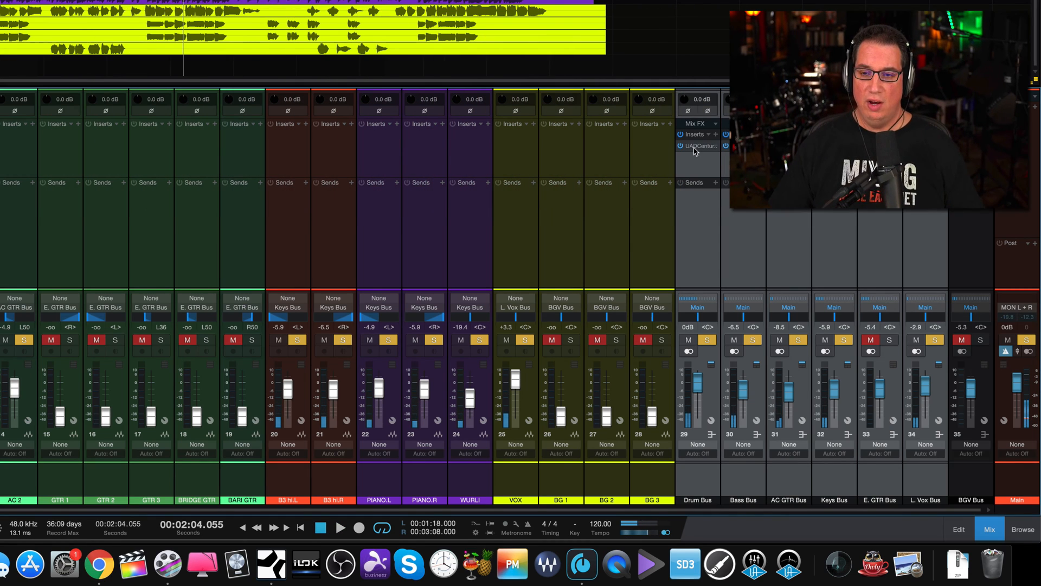
Open the Drum Bus Century strip and move its window clear of the bus channels
left_click(695, 147)
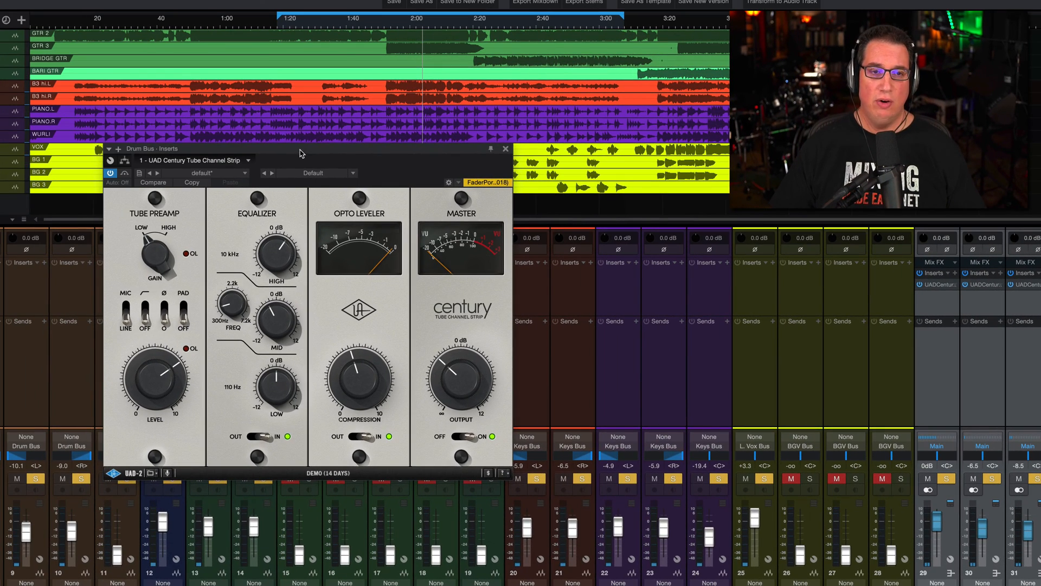
left_click_drag(277, 147, 278, 144)
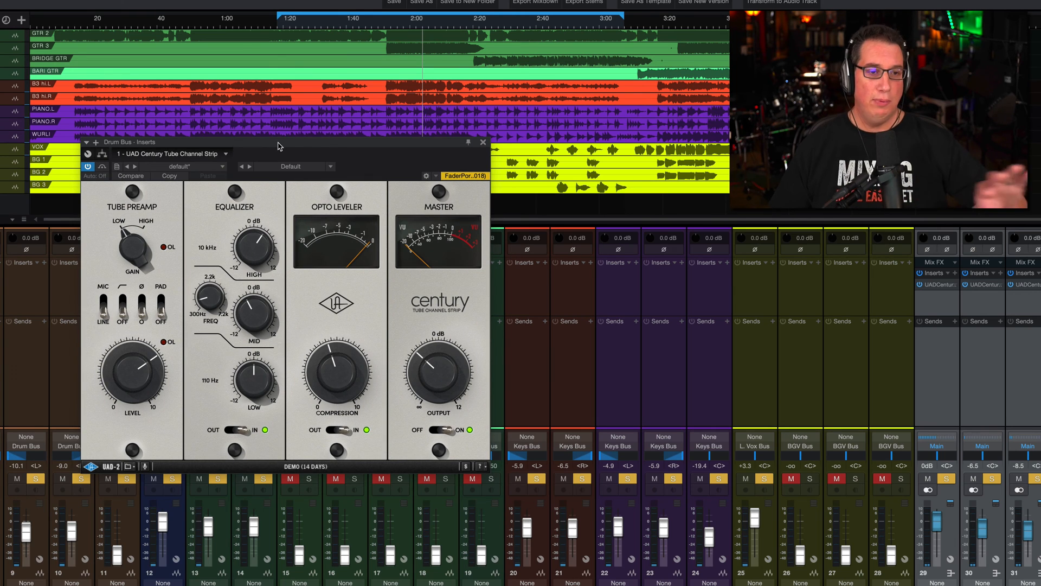